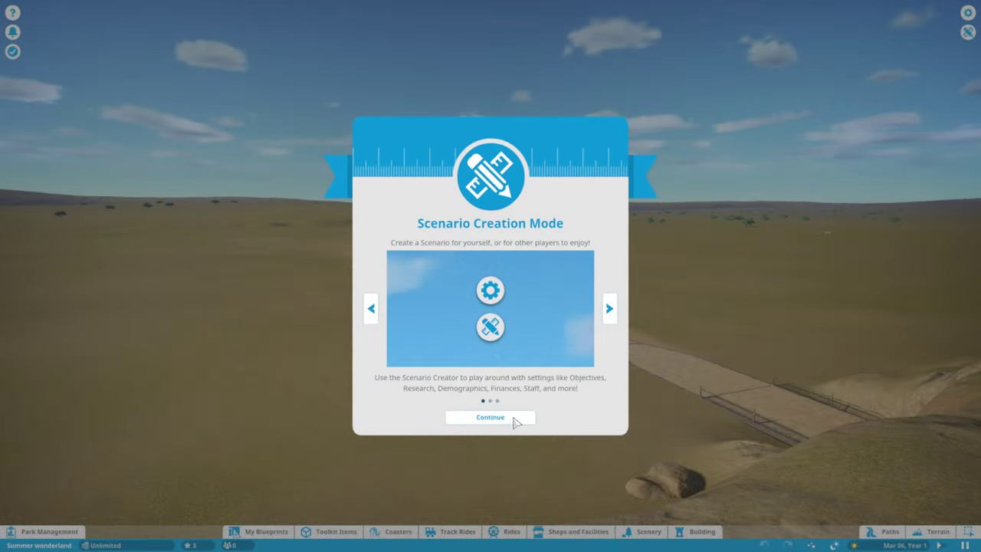
# Dismiss the scenario introduction and show the Scenario Editor's park settings
pyautogui.click(515, 419)
pyautogui.click(892, 531)
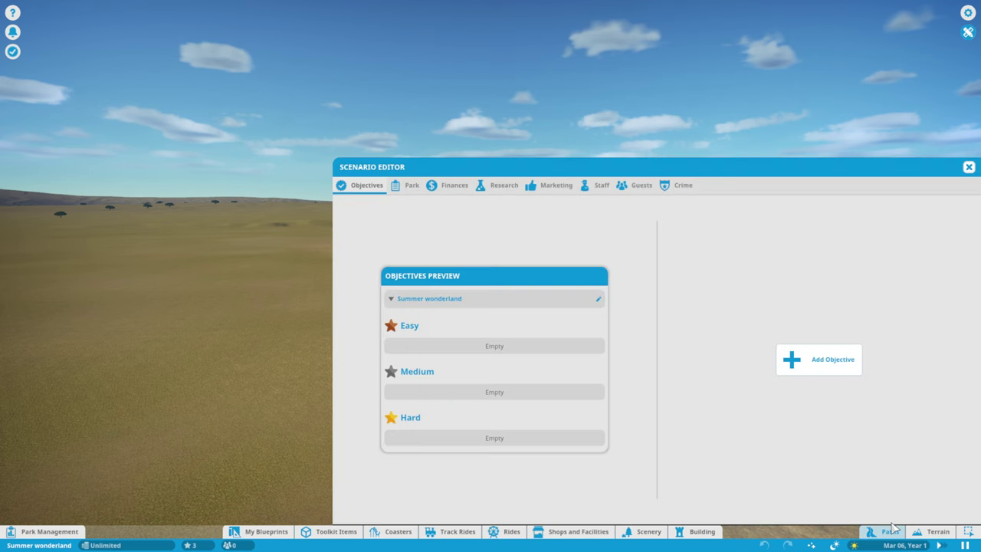
pyautogui.click(398, 188)
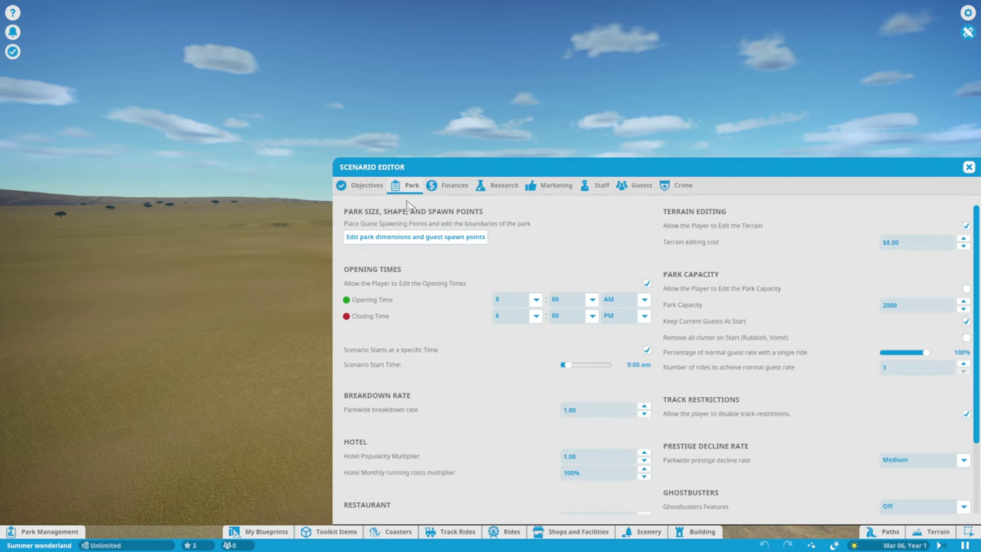
# Set the park boundary width and length to 3280.8, then leave boundary editing
pyautogui.click(432, 239)
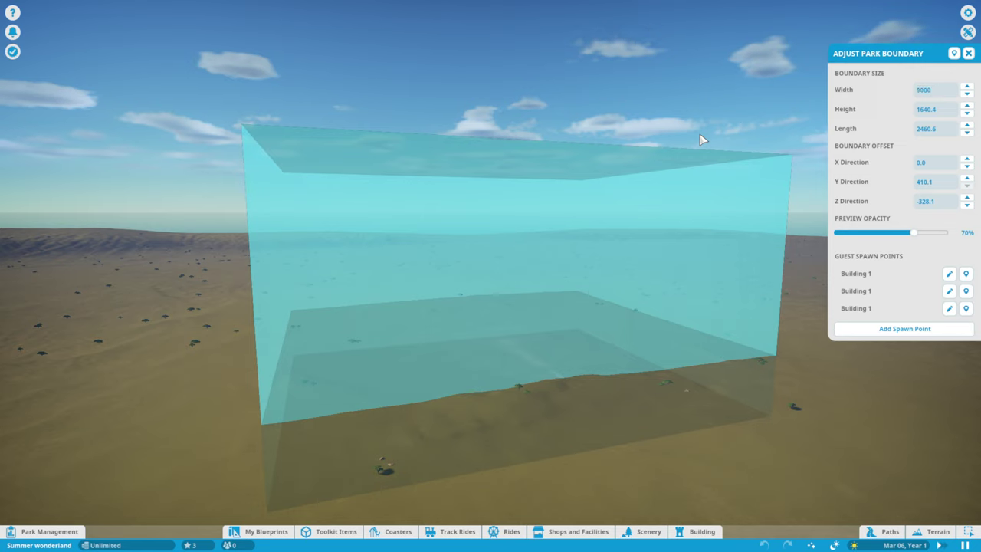
pyautogui.write('90000')
pyautogui.press('Return')
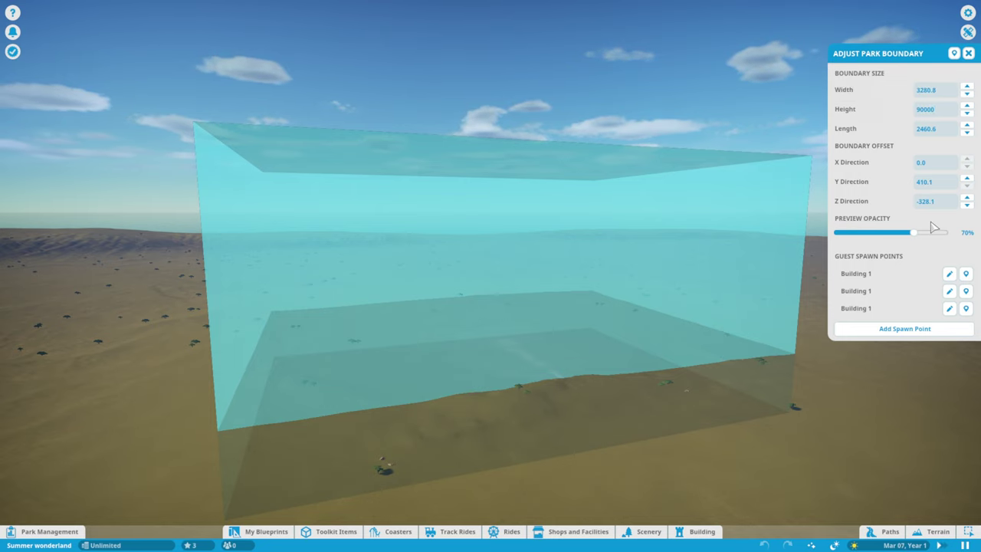
pyautogui.press('Return')
pyautogui.click(953, 53)
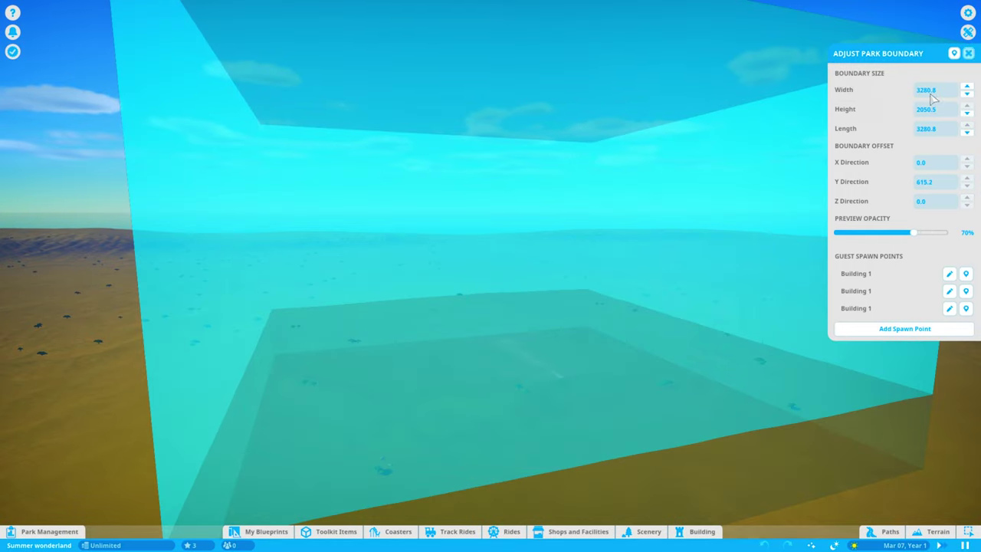
pyautogui.press('Escape')
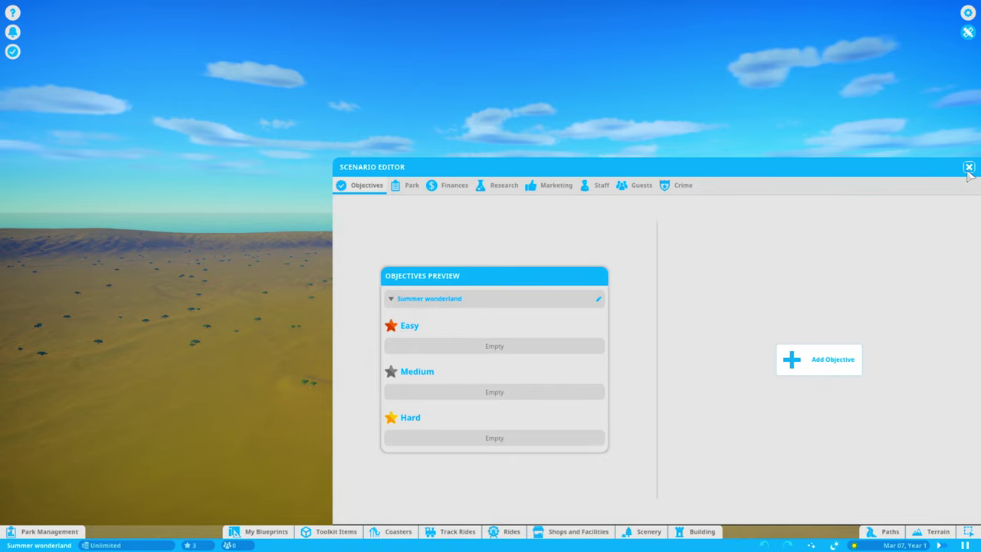
# Close the Scenario Editor, check Park Management, and frame the entrance path by the rock tunnel
pyautogui.click(968, 166)
pyautogui.middleClick(490, 306)
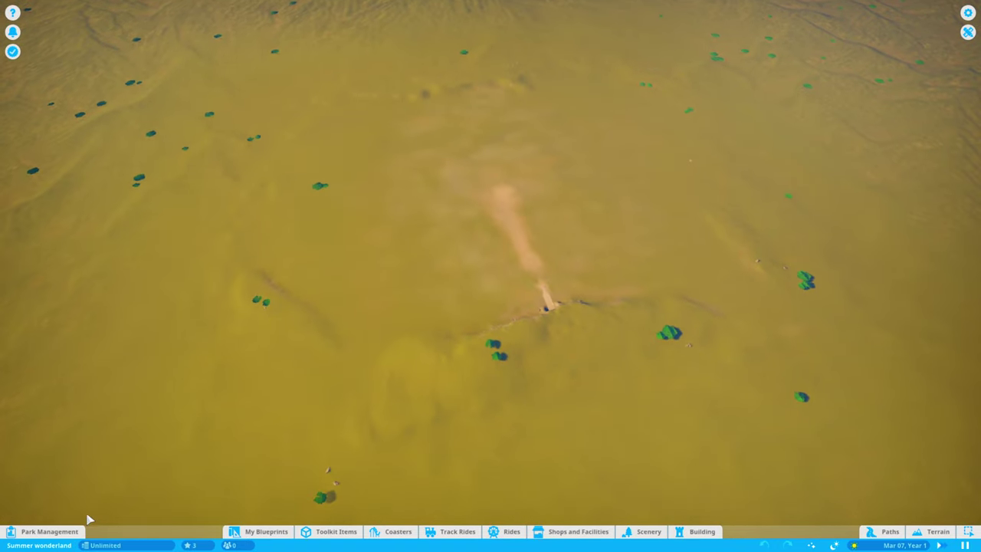
pyautogui.click(48, 531)
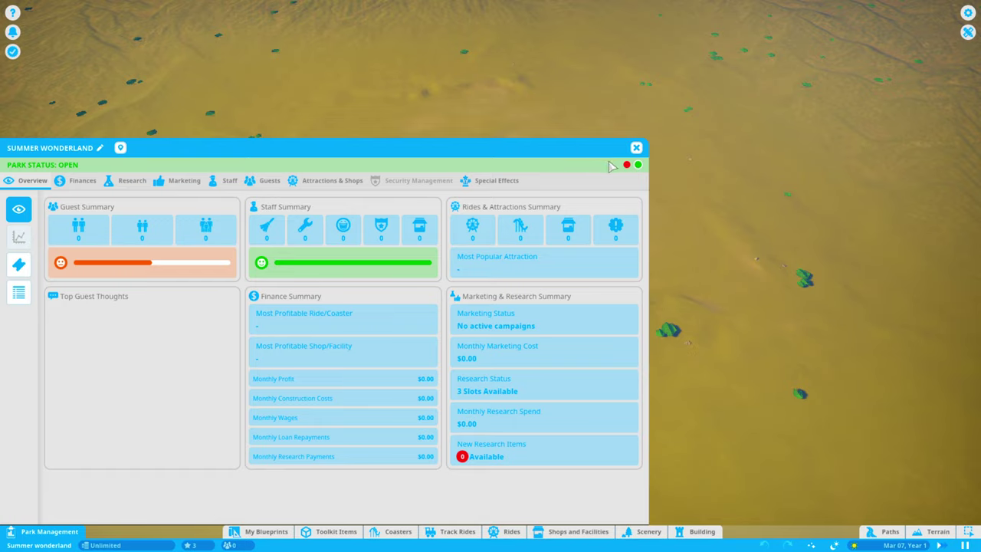
pyautogui.click(636, 147)
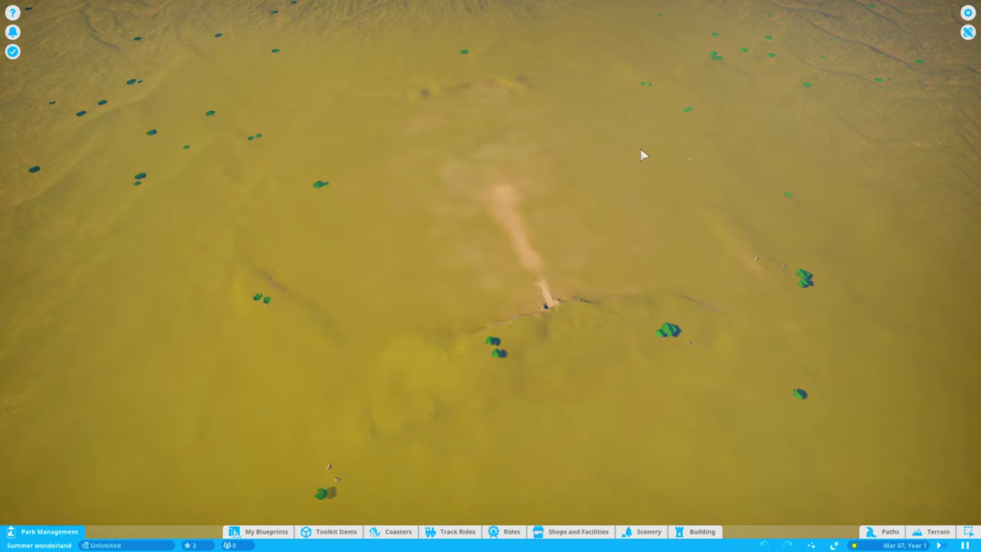
pyautogui.scroll(8, 536, 307)
pyautogui.moveTo(469, 309); pyautogui.dragTo(392, 366)
pyautogui.scroll(5, 415, 344)
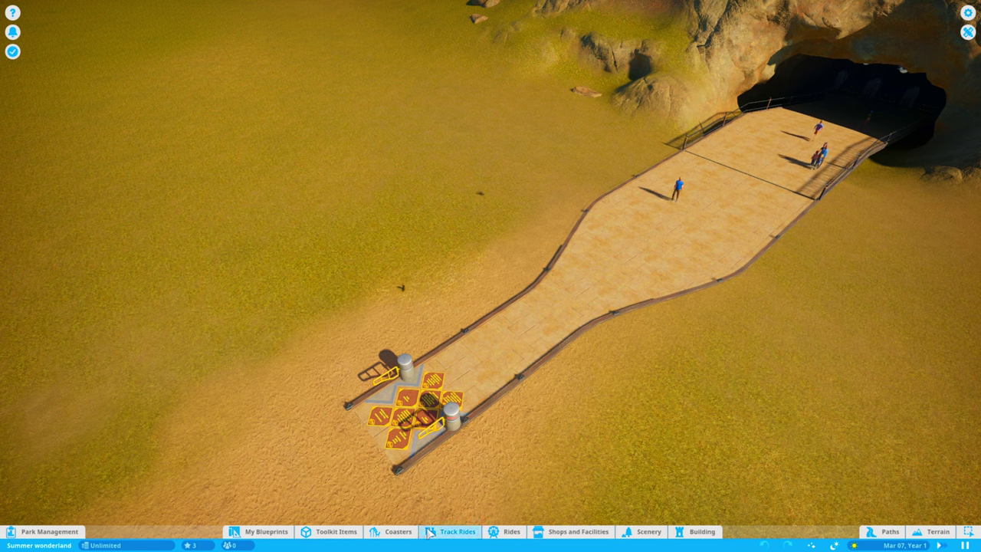
# Lay a J-shaped patterned grid path plaza around the entrance marker
pyautogui.click(397, 531)
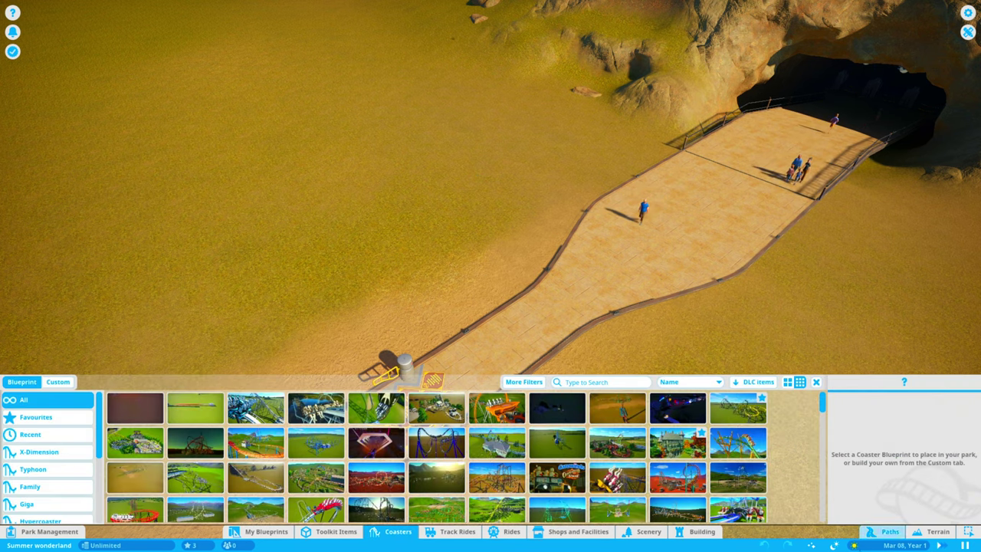
pyautogui.click(890, 531)
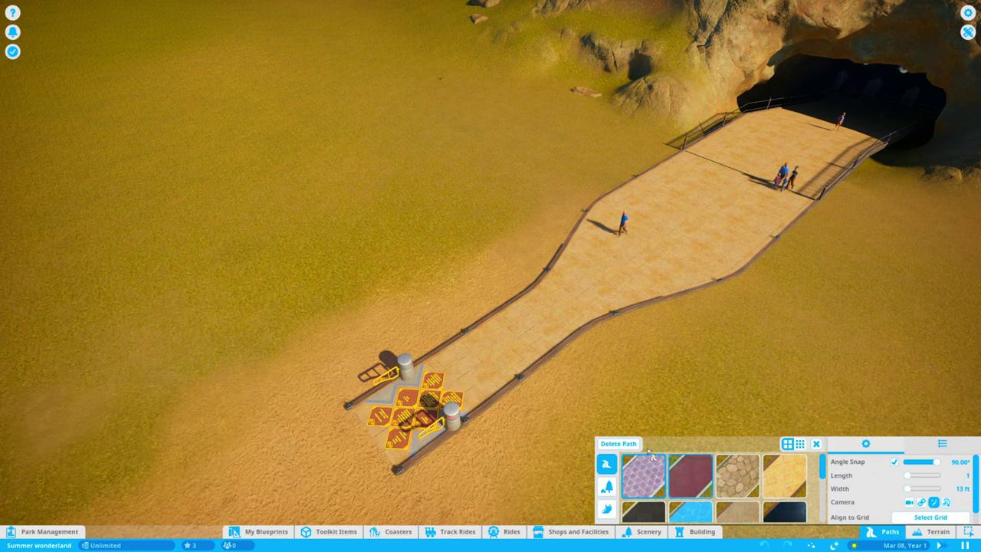
pyautogui.scroll(3, 536, 345)
pyautogui.scroll(-3, 536, 344)
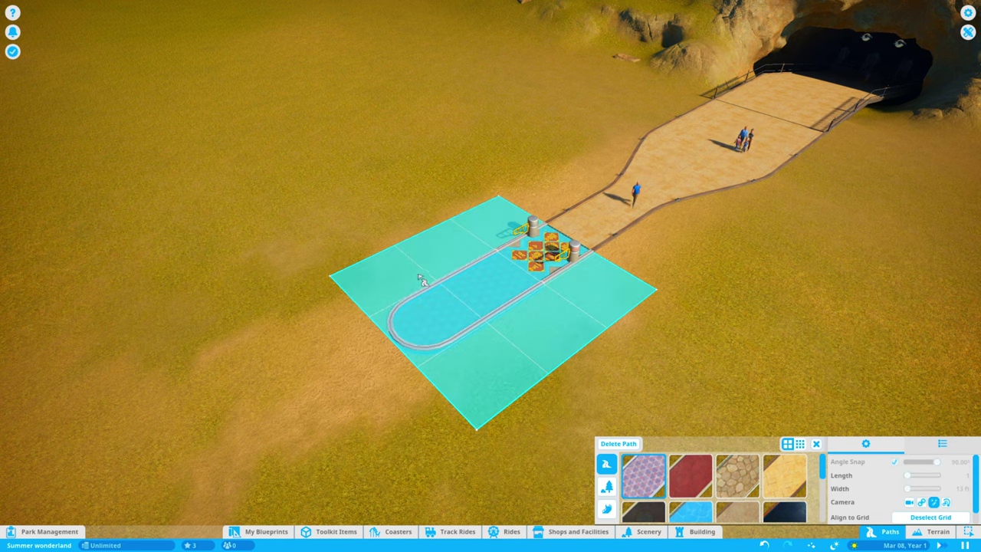
pyautogui.moveTo(406, 275)
pyautogui.mouseDown()
pyautogui.moveTo(509, 341)
pyautogui.moveTo(548, 270)
pyautogui.mouseUp()
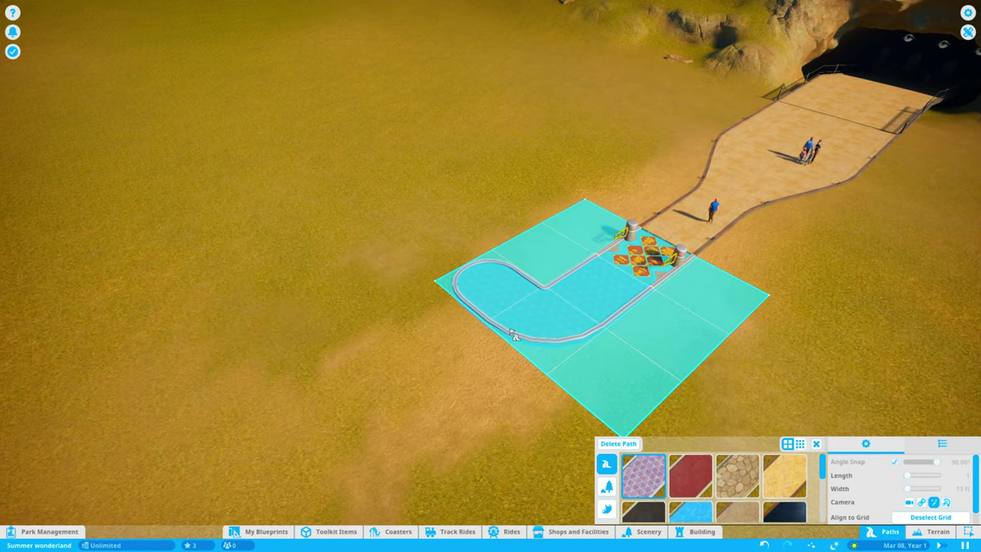
pyautogui.scroll(-3, 514, 338)
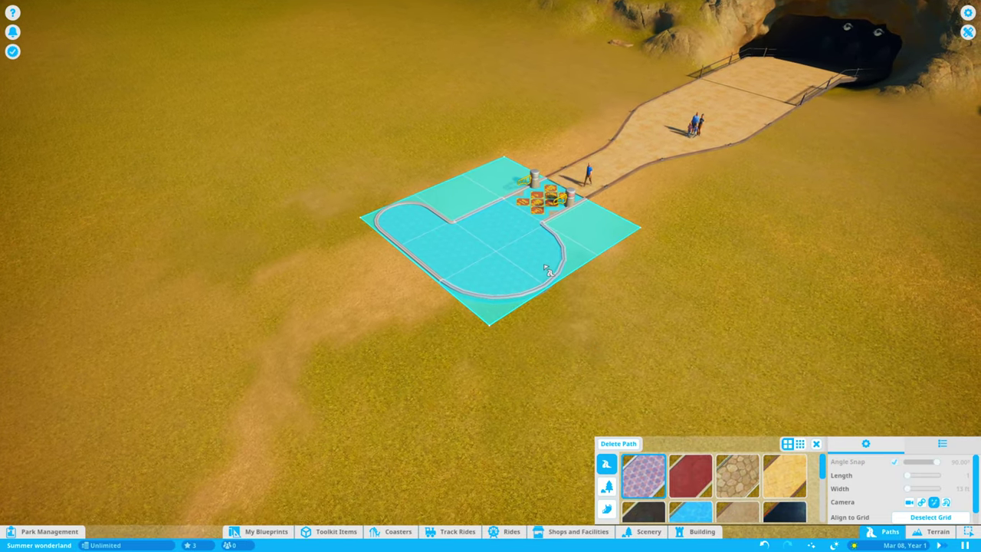
pyautogui.scroll(3, 459, 253)
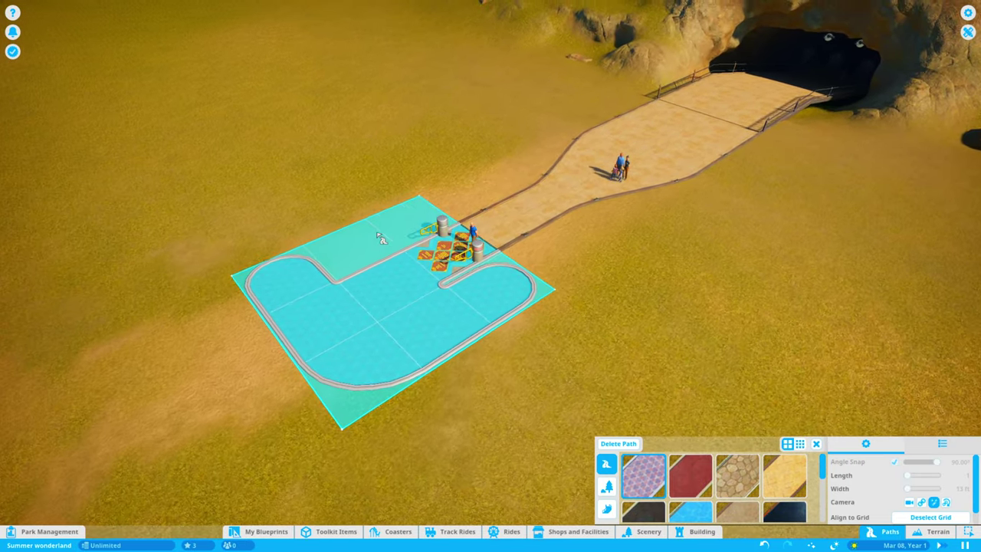
pyautogui.scroll(-2, 378, 240)
pyautogui.click(378, 240)
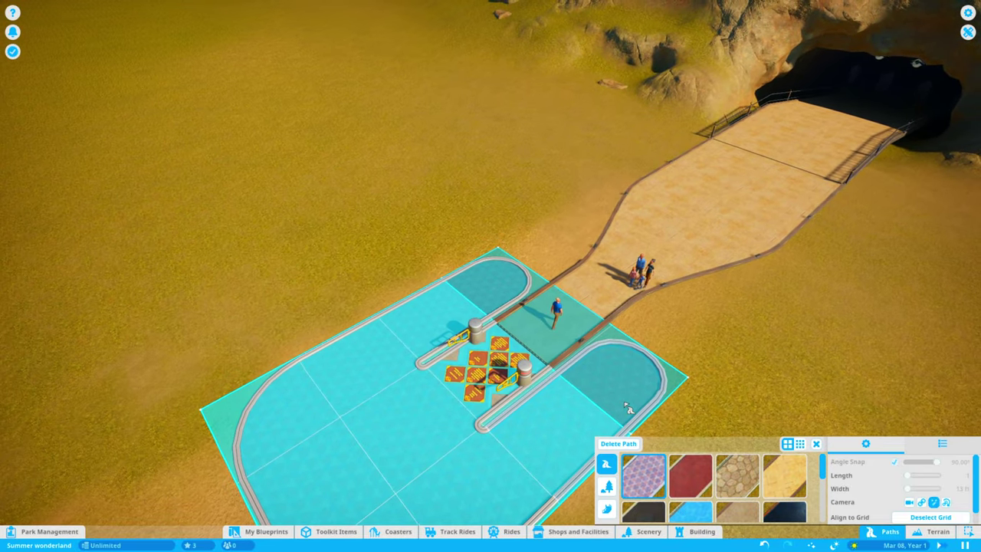
pyautogui.scroll(-3, 537, 307)
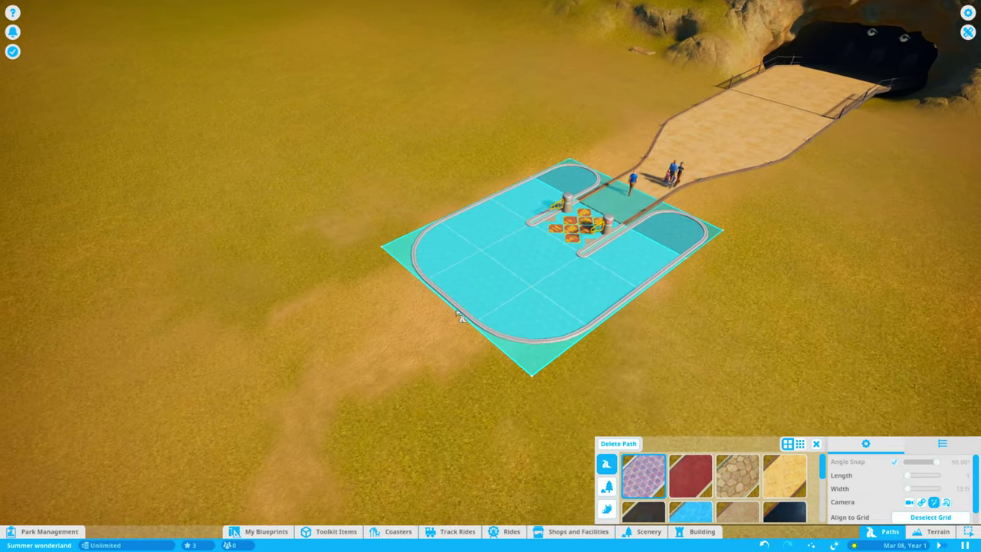
# Extend a long path arm toward the lower left and give its end a rounded cap
pyautogui.moveTo(460, 317); pyautogui.dragTo(445, 334)
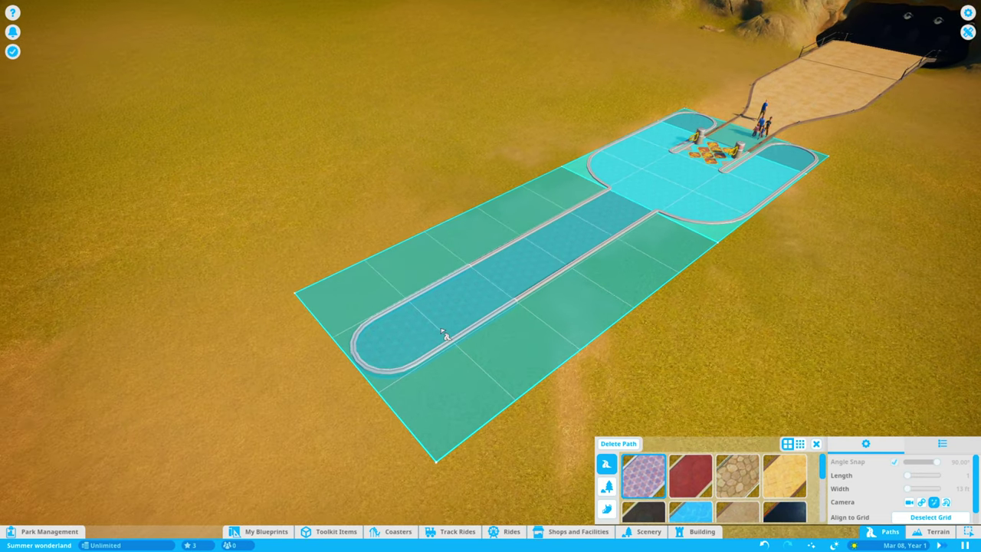
pyautogui.press('e')
pyautogui.press('e')
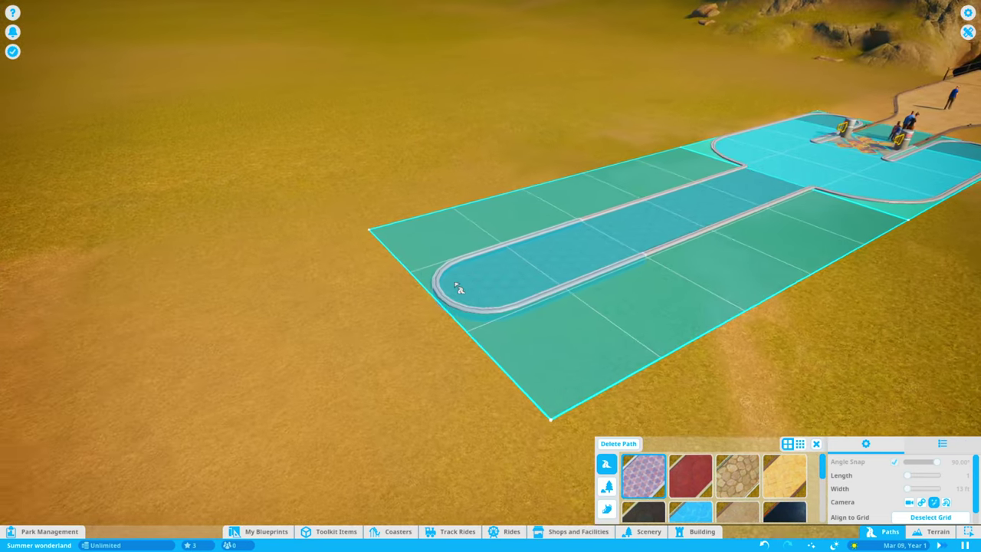
pyautogui.click(499, 294)
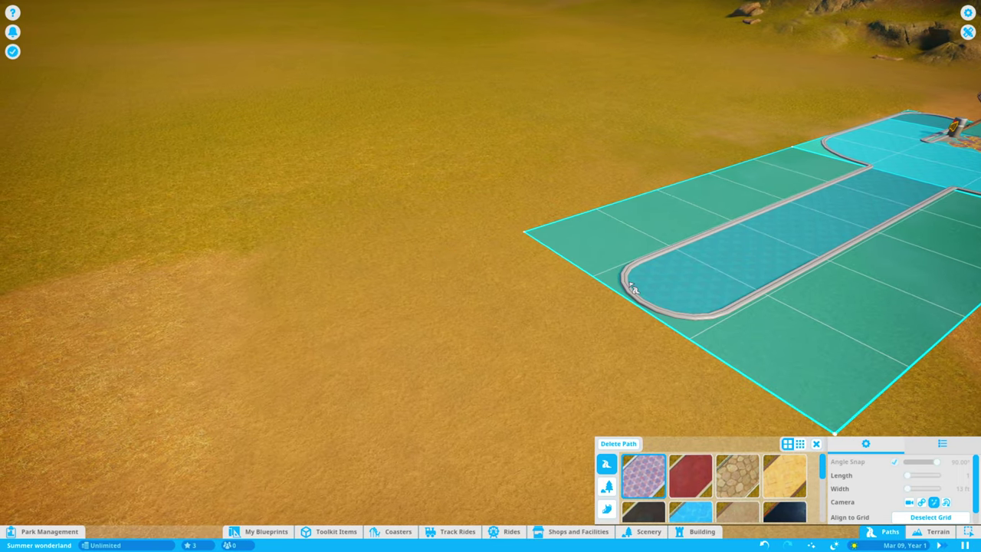
pyautogui.moveTo(591, 328); pyautogui.dragTo(511, 316)
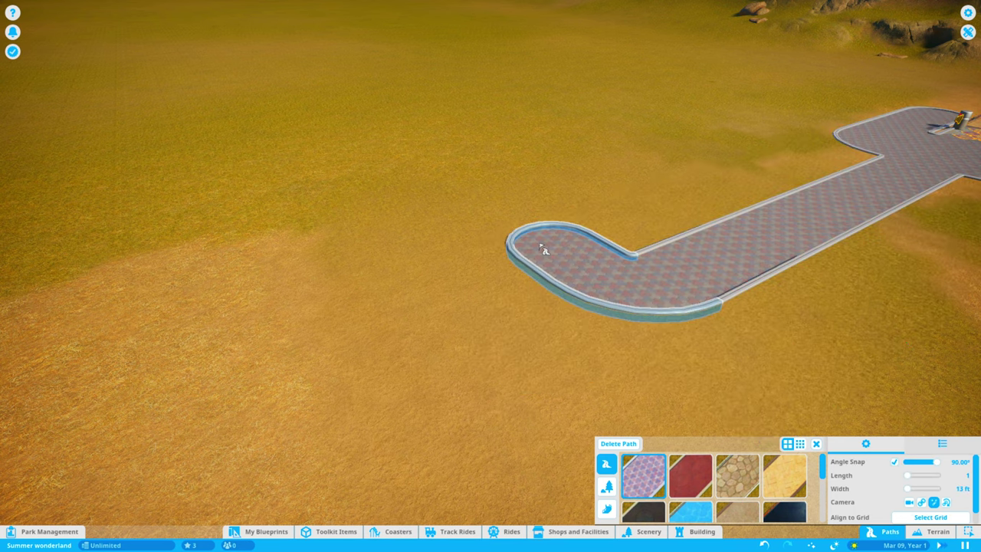
# Draw a round-ended path branch crossing the long arm, then trim its end segment
pyautogui.press('e')
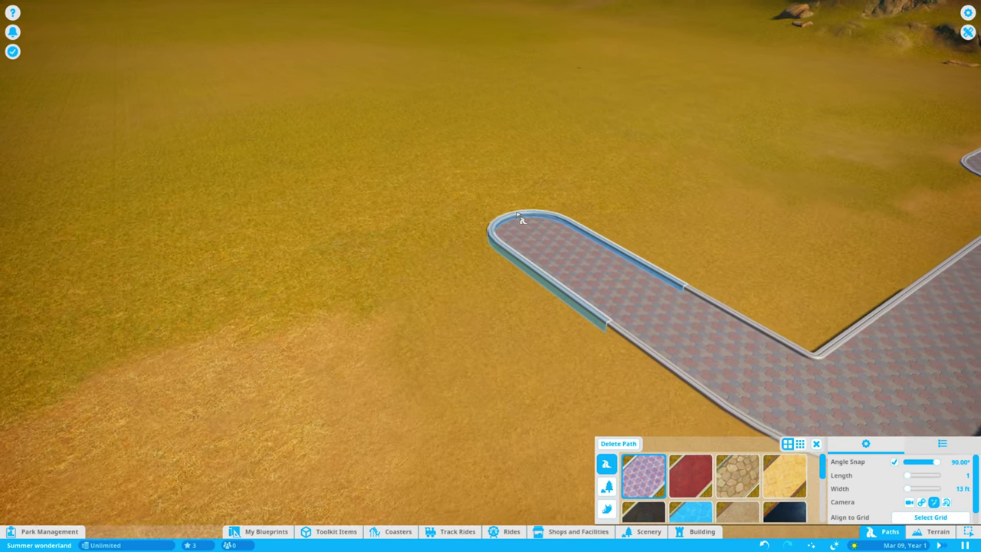
pyautogui.scroll(-5, 520, 220)
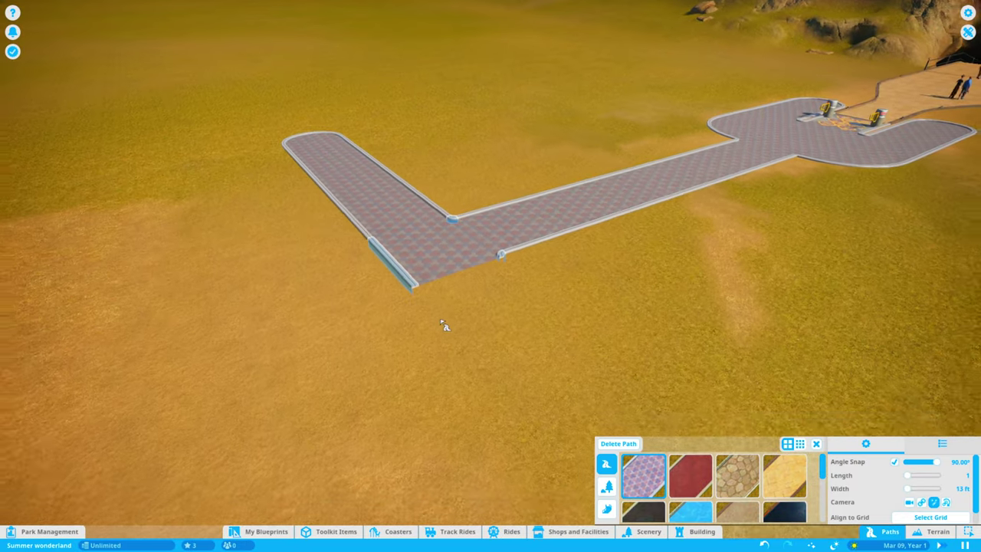
pyautogui.moveTo(470, 285); pyautogui.dragTo(626, 358)
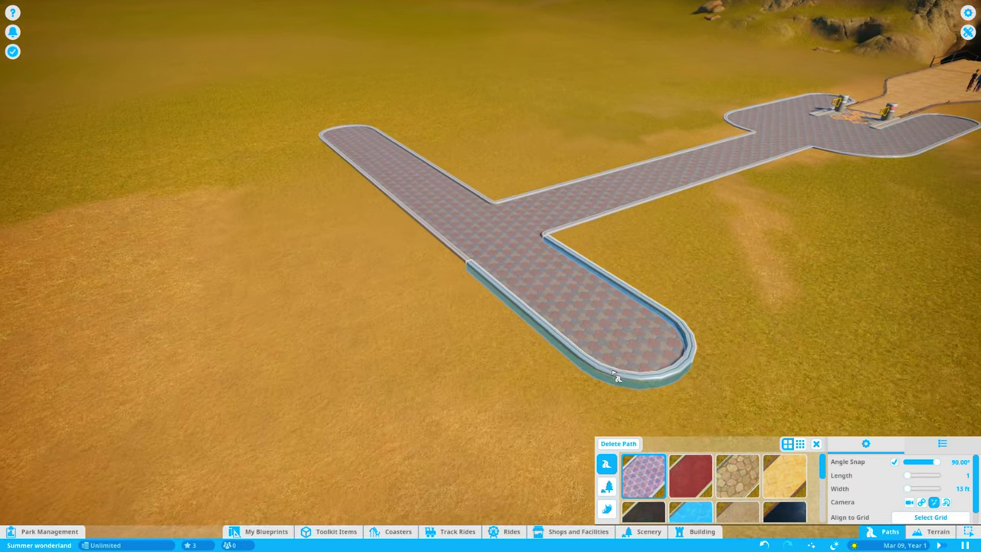
pyautogui.press('e')
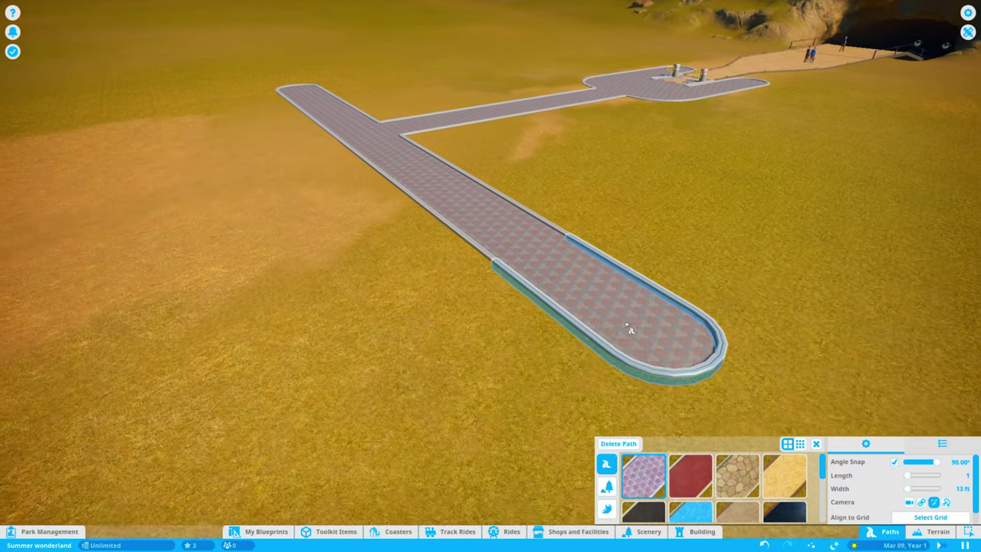
pyautogui.press('e')
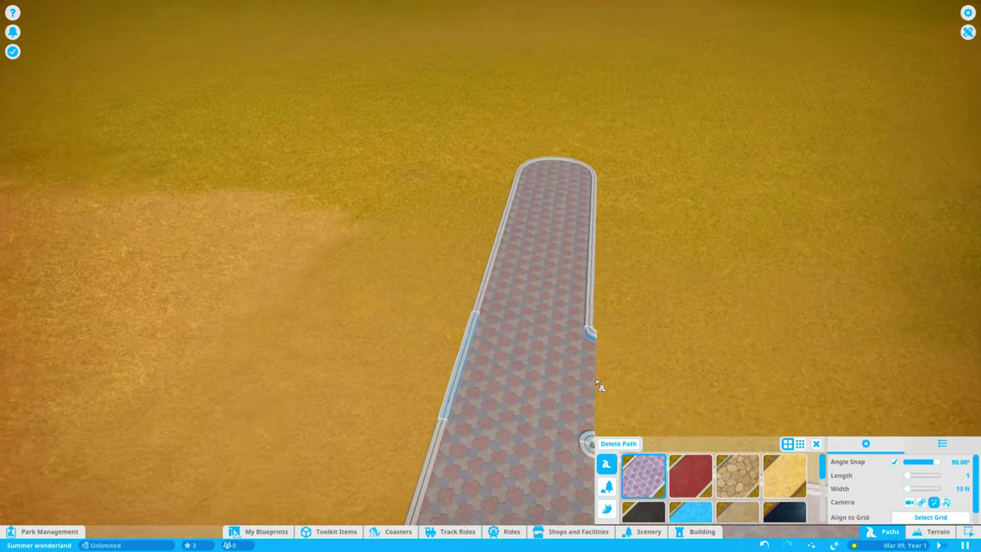
pyautogui.scroll(-5, 491, 276)
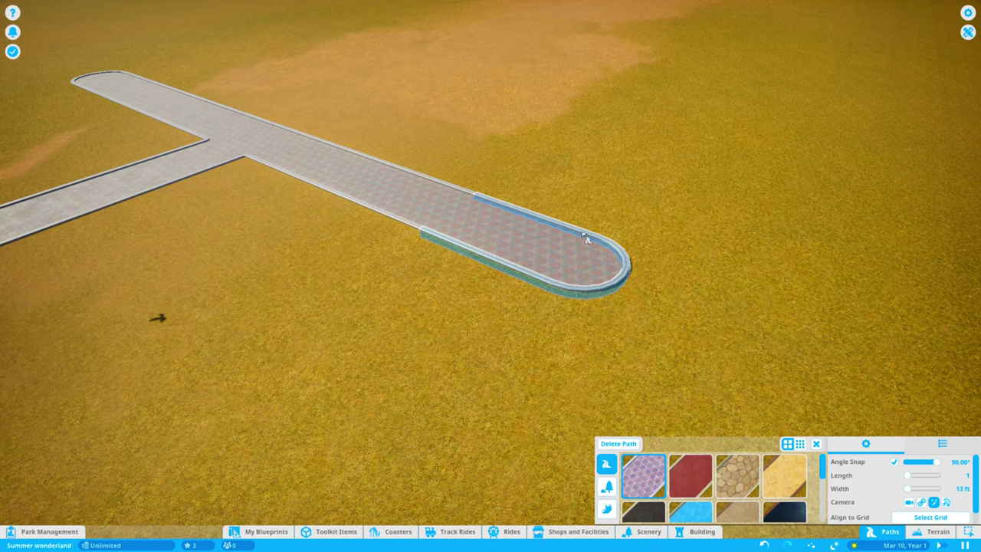
pyautogui.press('e')
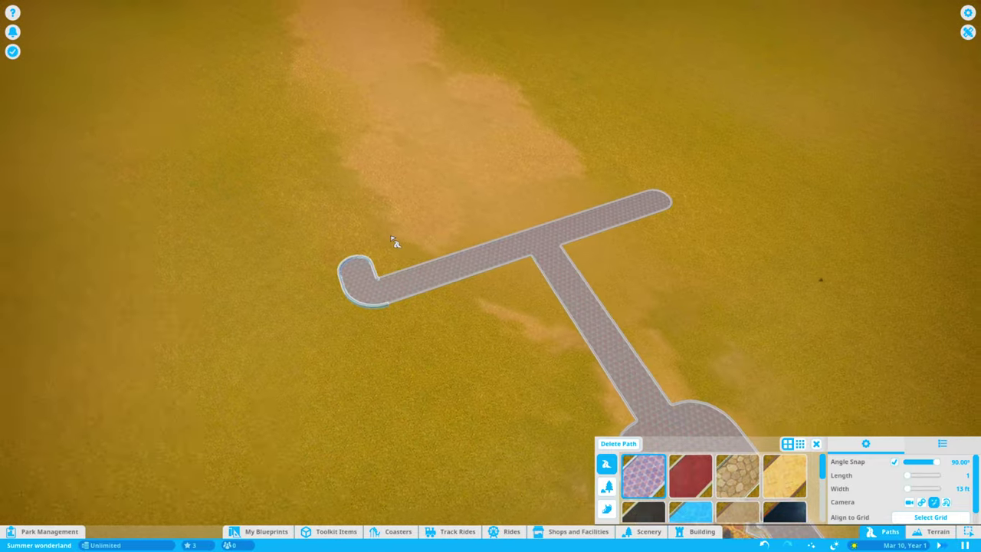
pyautogui.scroll(5, 394, 242)
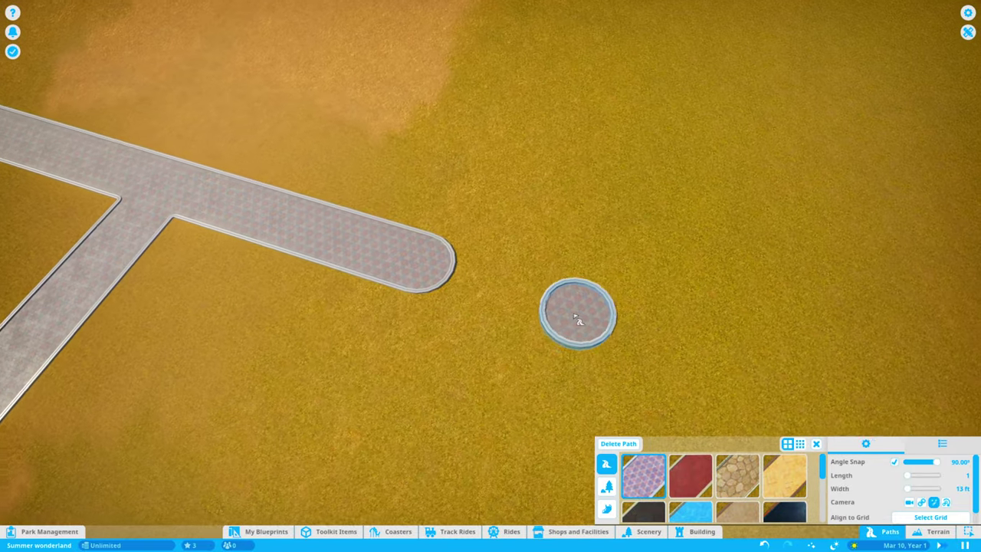
pyautogui.click(507, 297)
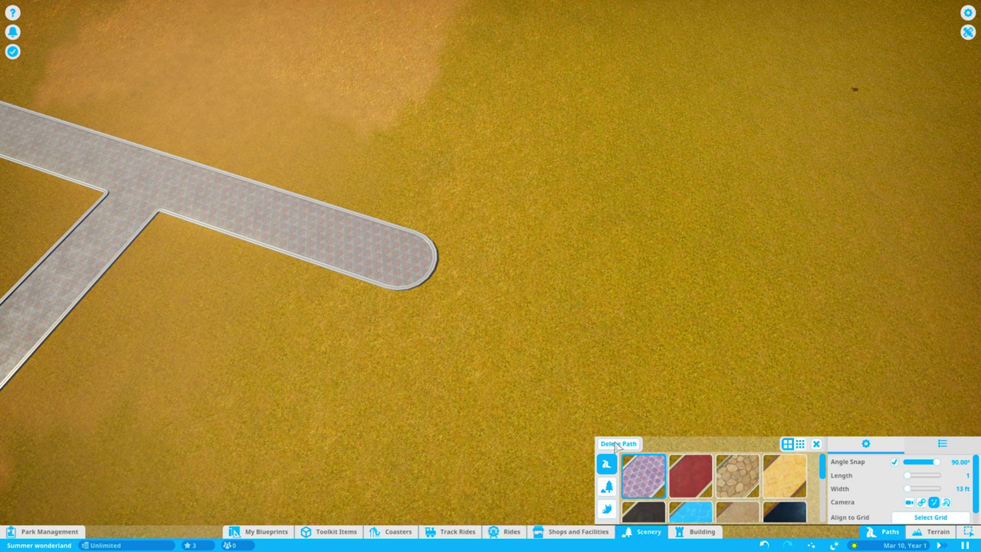
# Plant large Acacia Tree 3 trees beside the side path near the entrance
pyautogui.click(649, 531)
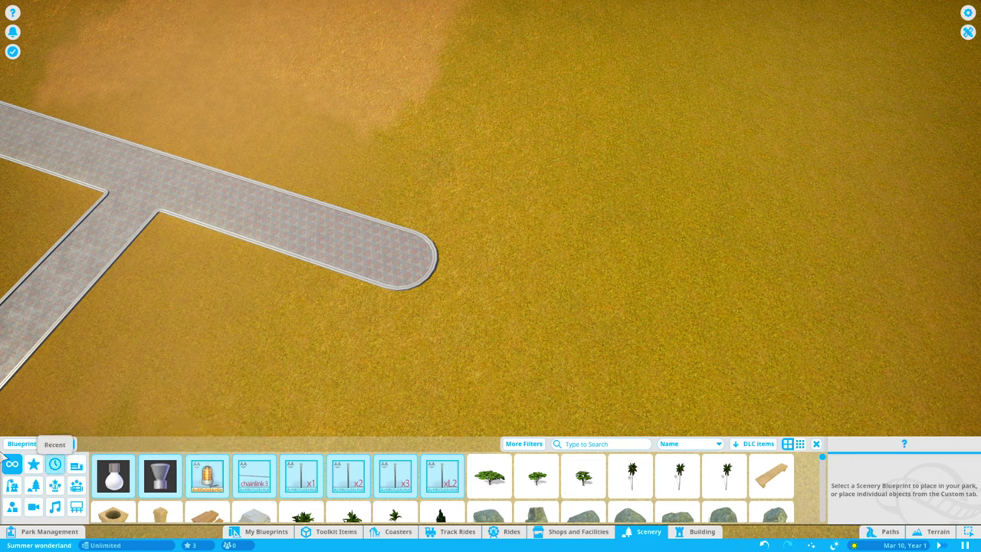
pyautogui.click(34, 485)
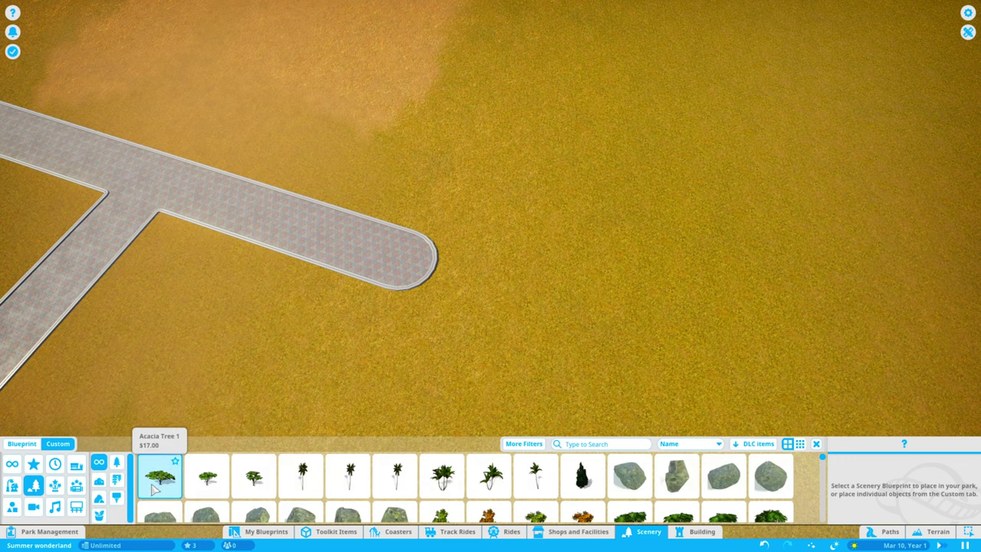
pyautogui.click(167, 479)
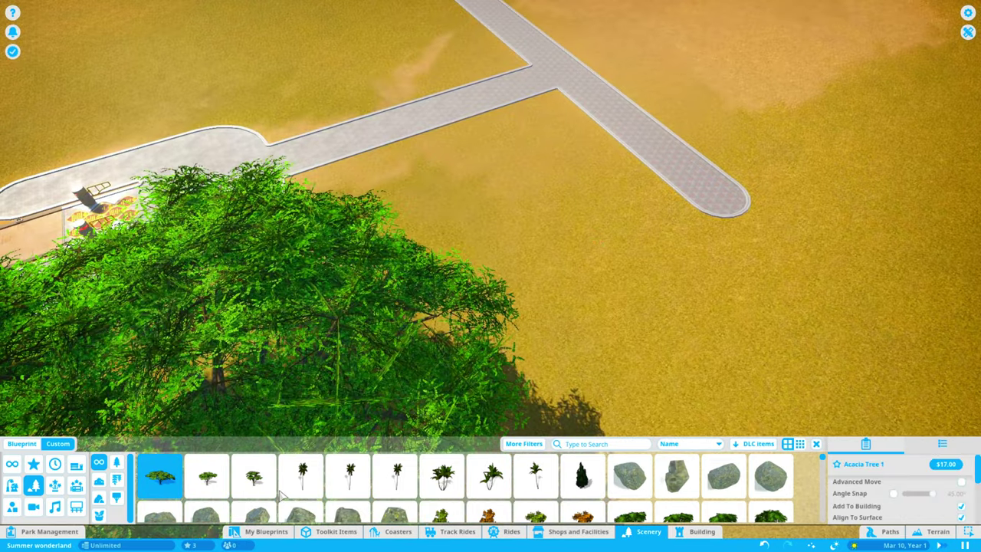
pyautogui.click(254, 476)
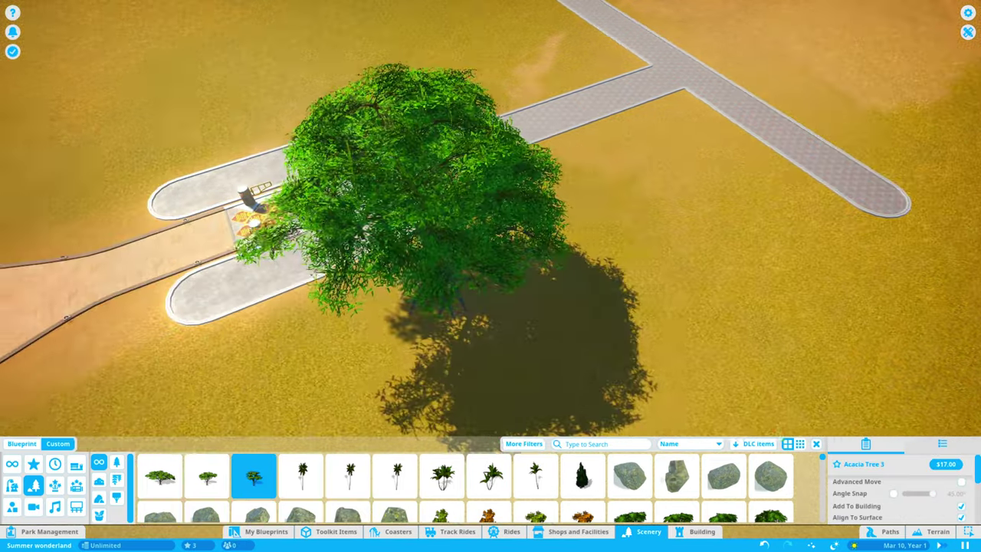
pyautogui.scroll(-3, 489, 266)
pyautogui.scroll(3, 483, 256)
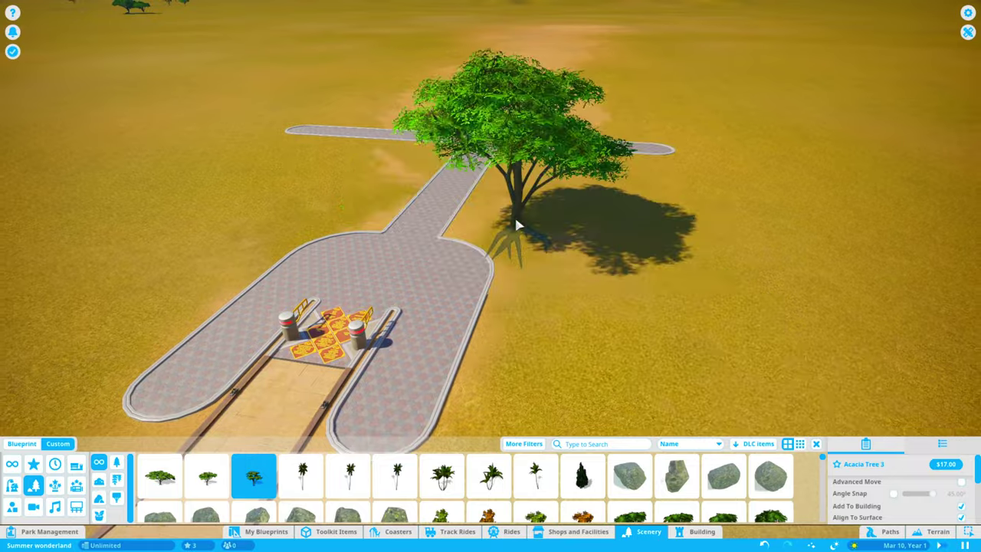
pyautogui.click(483, 253)
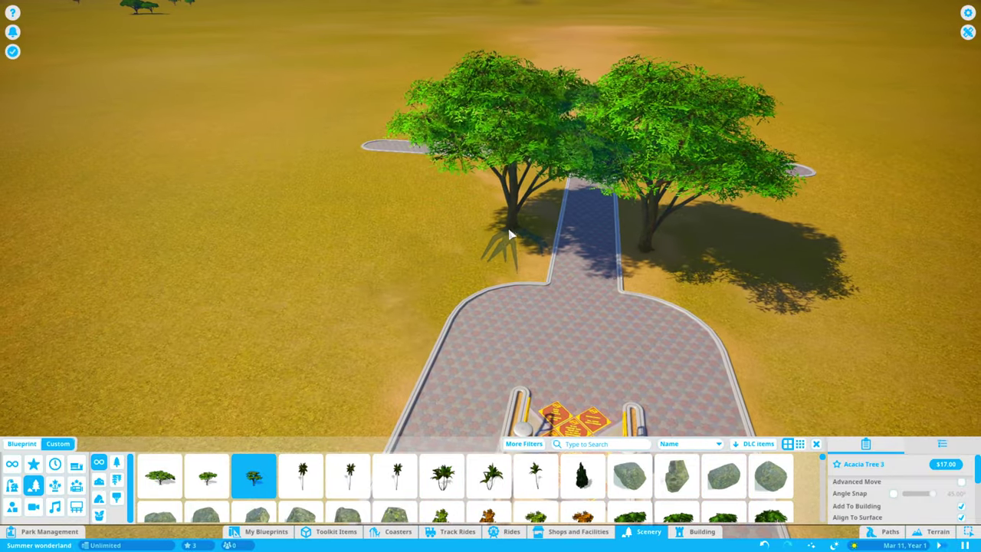
pyautogui.middleClick(580, 266)
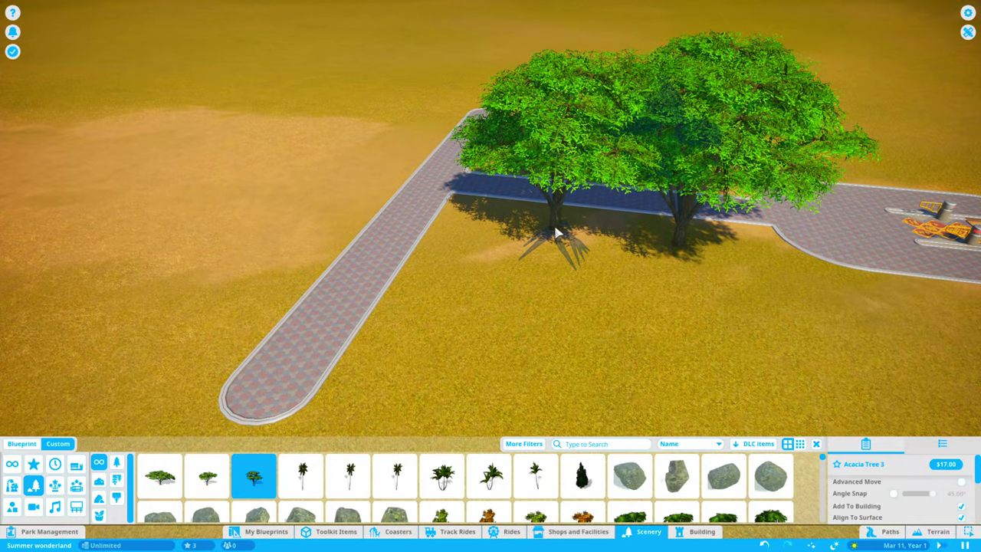
pyautogui.press('q')
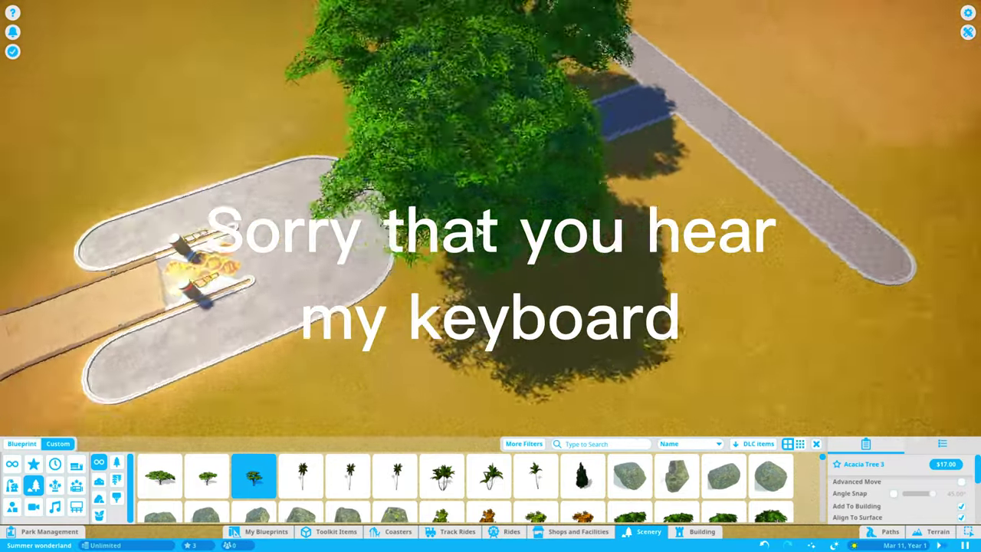
pyautogui.middleClick(501, 201)
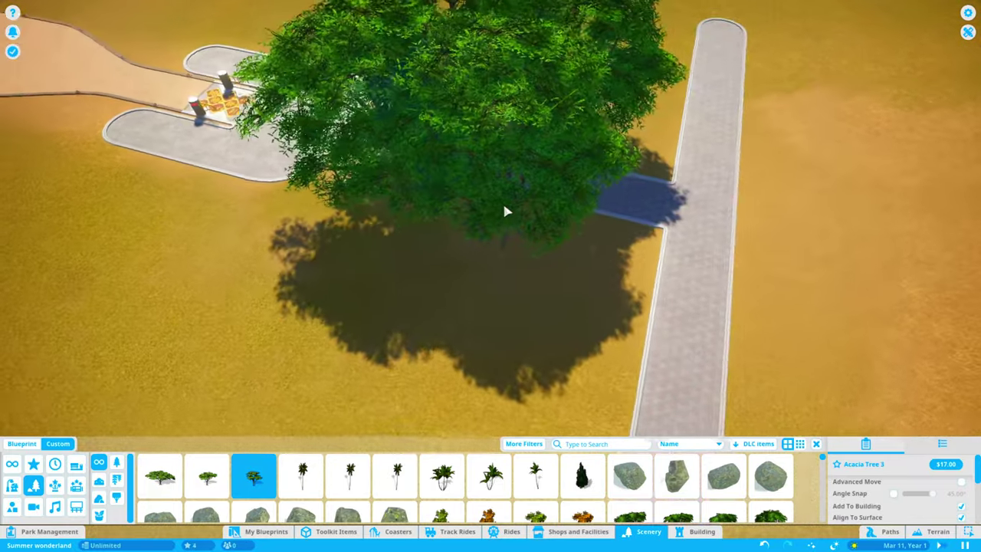
pyautogui.scroll(5, 497, 215)
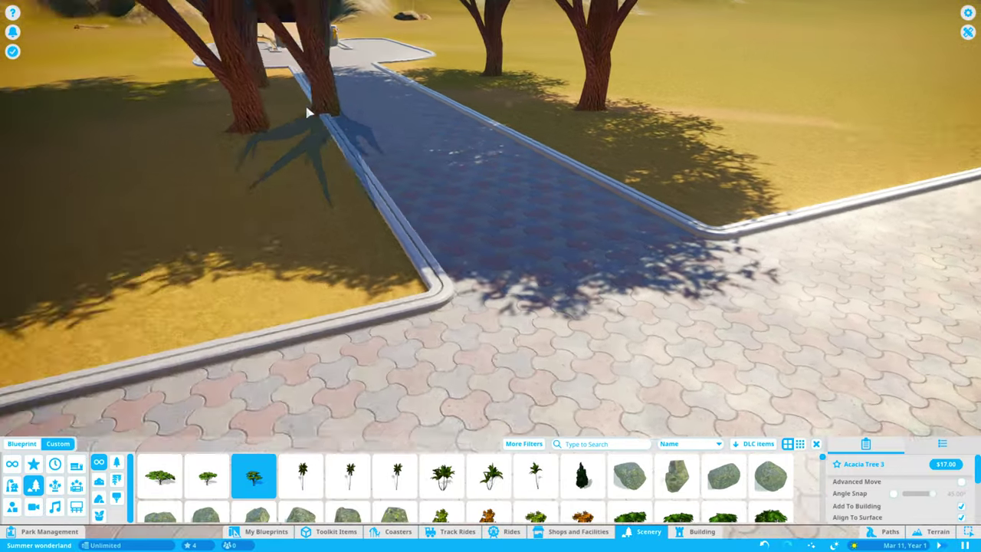
pyautogui.scroll(-5, 308, 112)
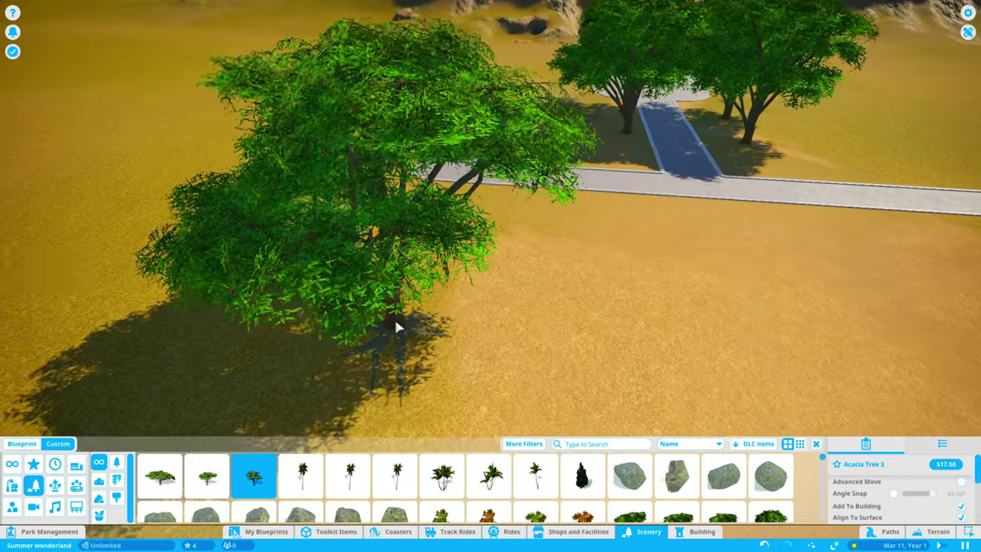
pyautogui.press('Escape')
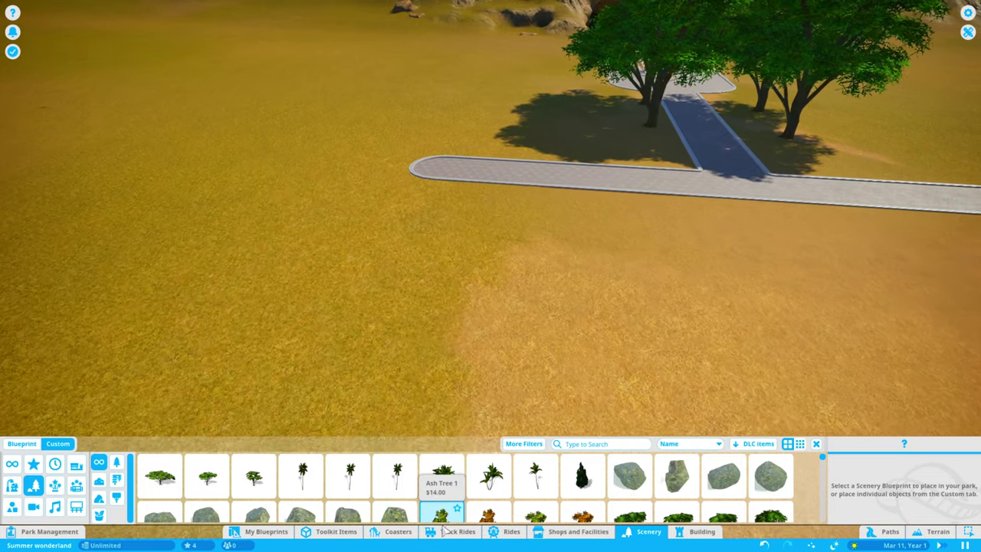
pyautogui.scroll(3, 491, 230)
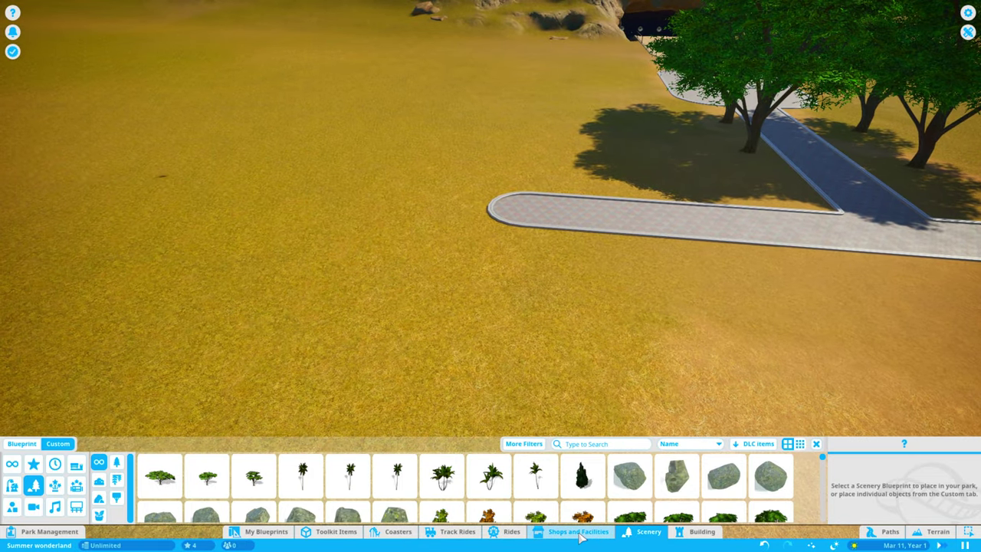
# Place the Adventure Chief Beef shop at the path's rounded end, rotated to face the path
pyautogui.click(579, 532)
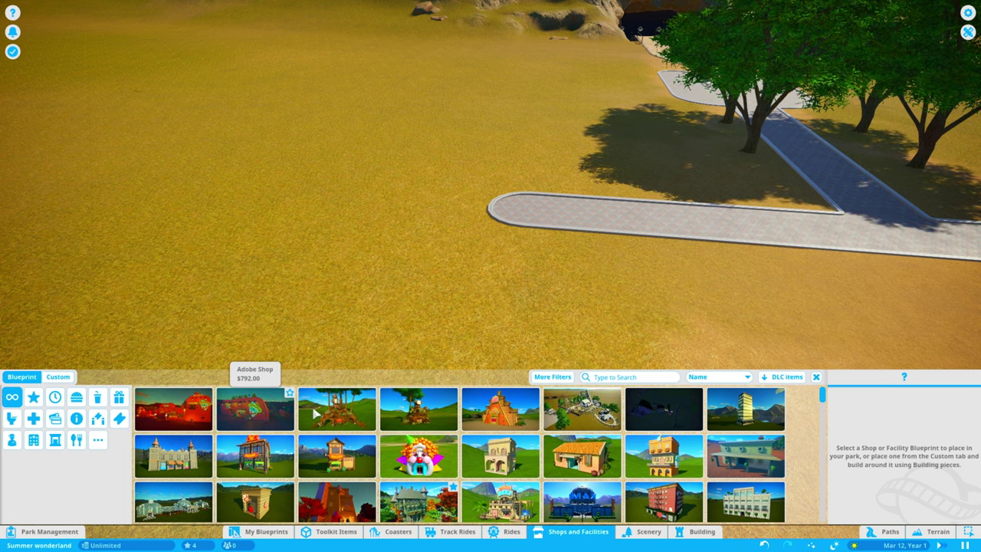
pyautogui.click(357, 421)
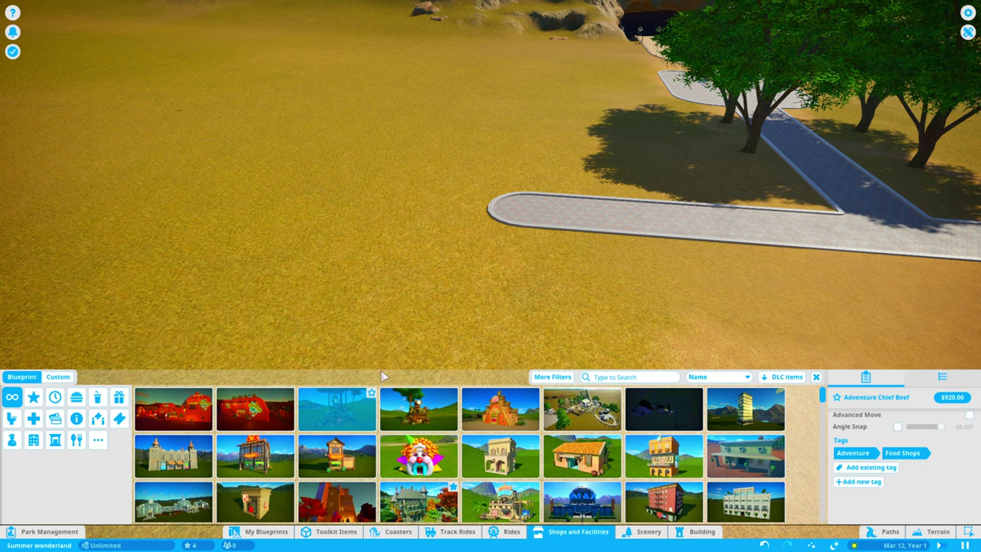
pyautogui.scroll(3, 548, 206)
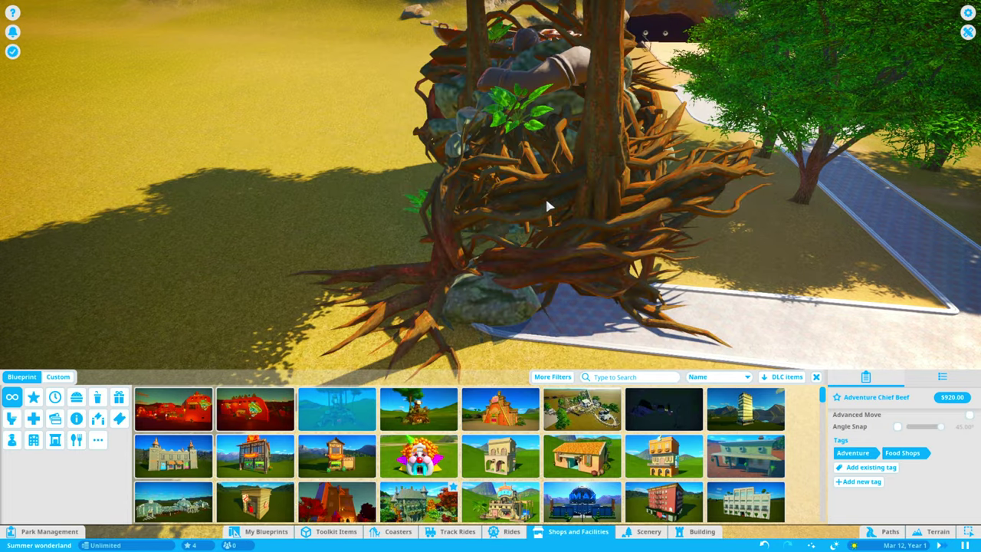
pyautogui.press('z')
pyautogui.press('z')
pyautogui.press('z')
pyautogui.scroll(2, 567, 168)
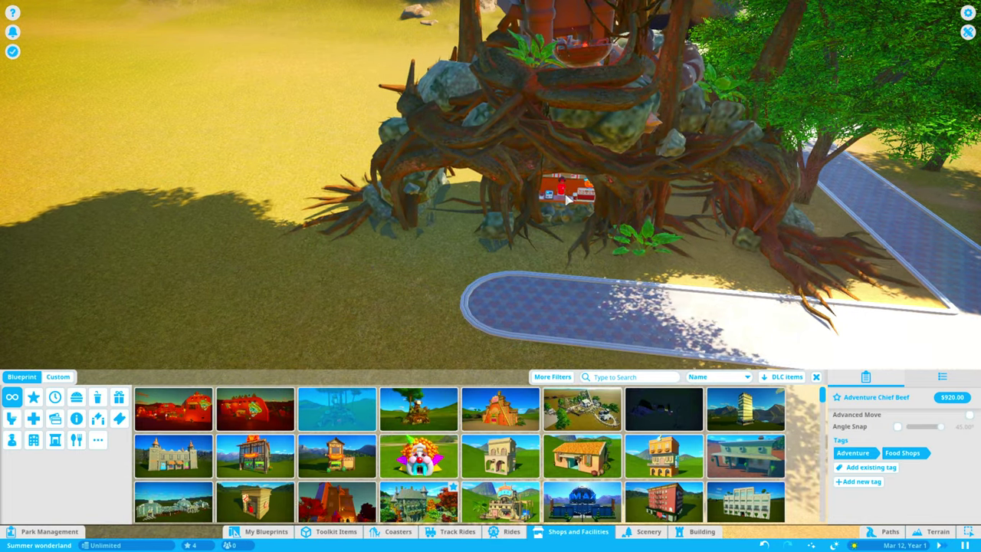
pyautogui.click(567, 198)
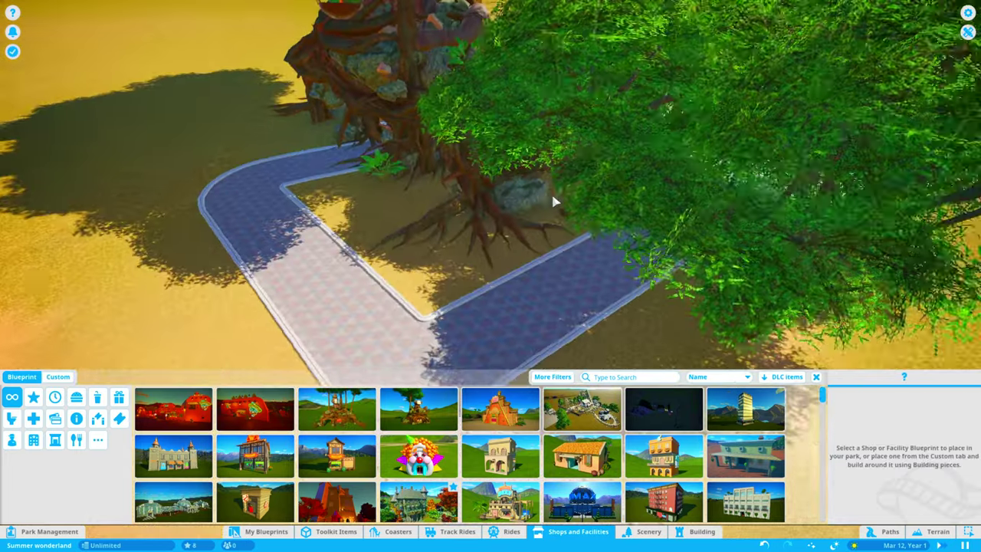
pyautogui.middleClick(554, 201)
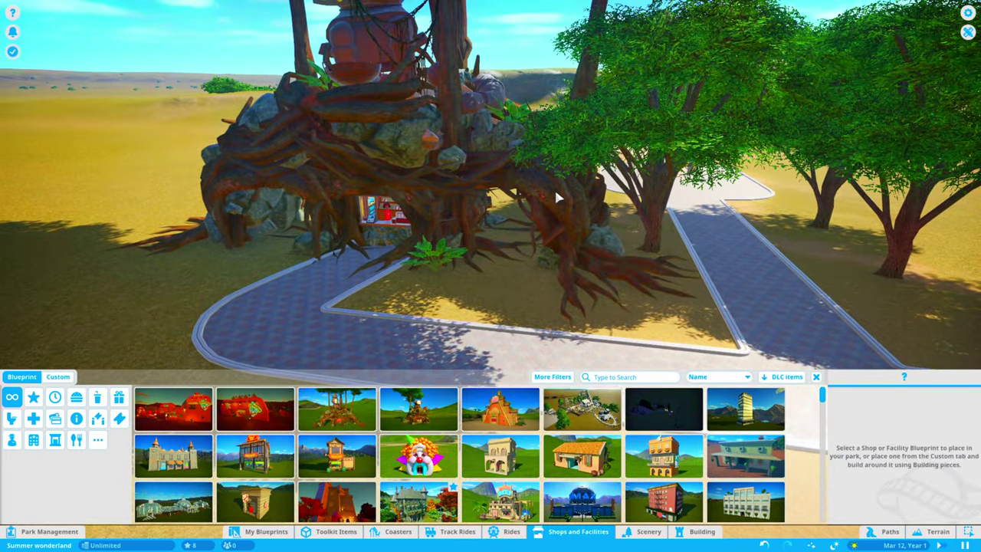
pyautogui.moveTo(554, 186); pyautogui.dragTo(534, 171)
pyautogui.scroll(6, 534, 172)
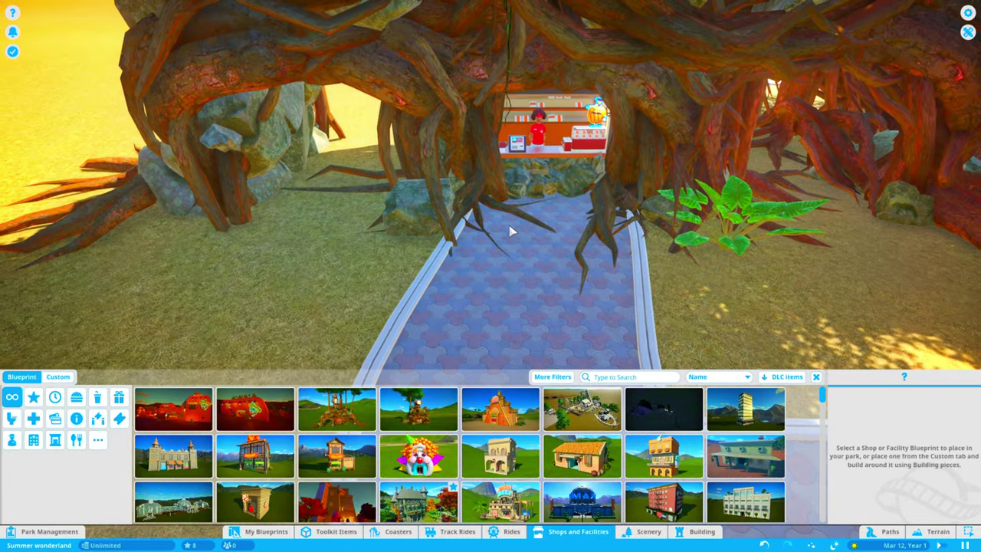
pyautogui.scroll(-4, 512, 232)
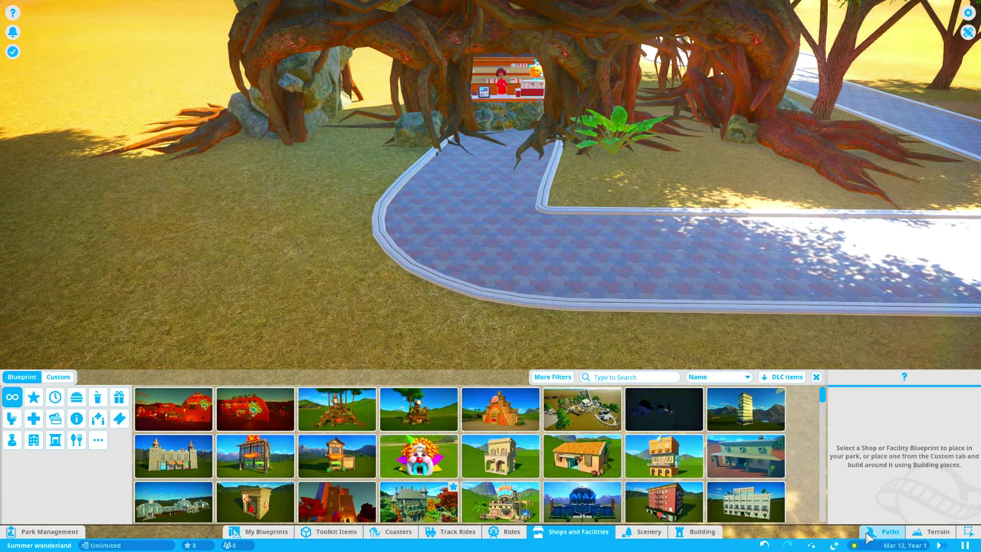
# Draw a new footpath with a 90° left turn that joins the existing path
pyautogui.click(890, 532)
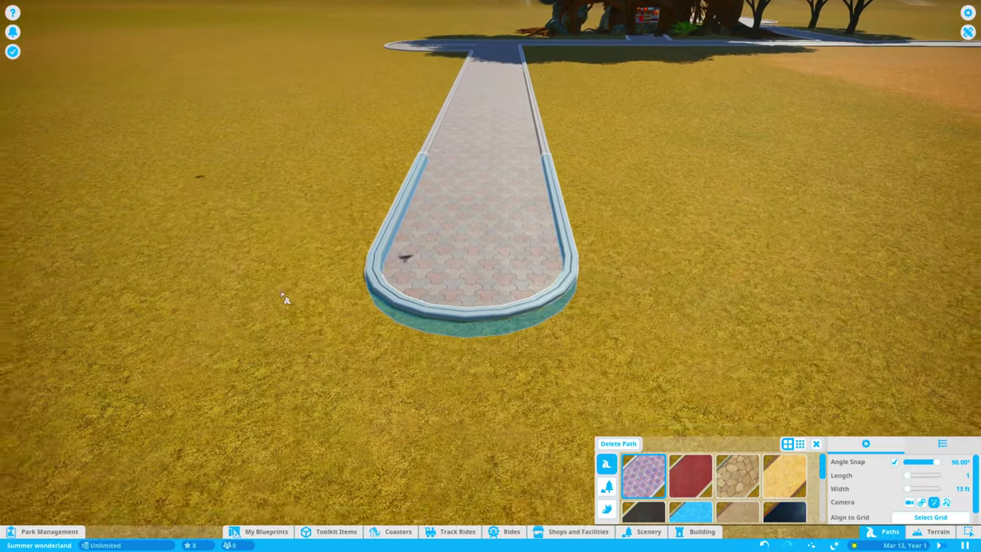
pyautogui.moveTo(263, 246); pyautogui.dragTo(331, 151)
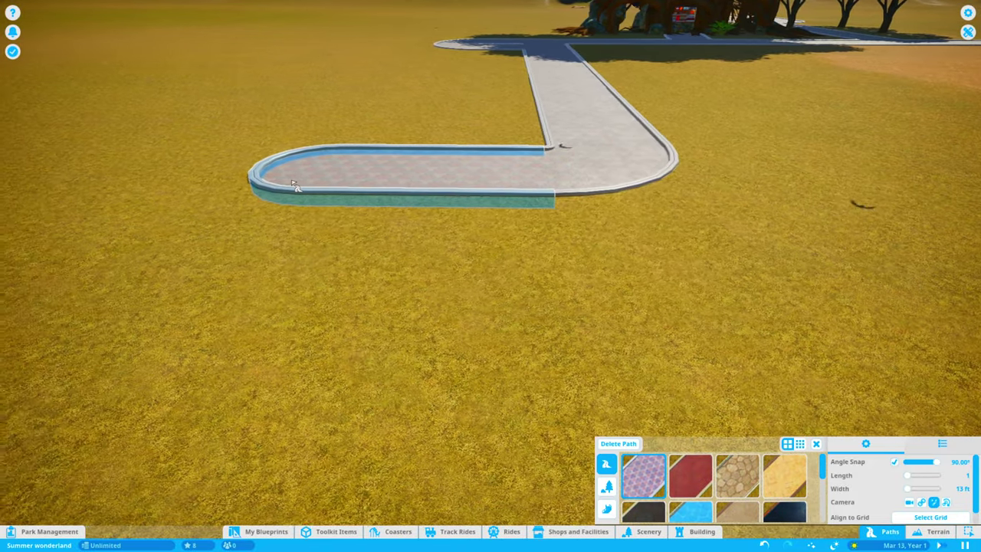
pyautogui.press('q')
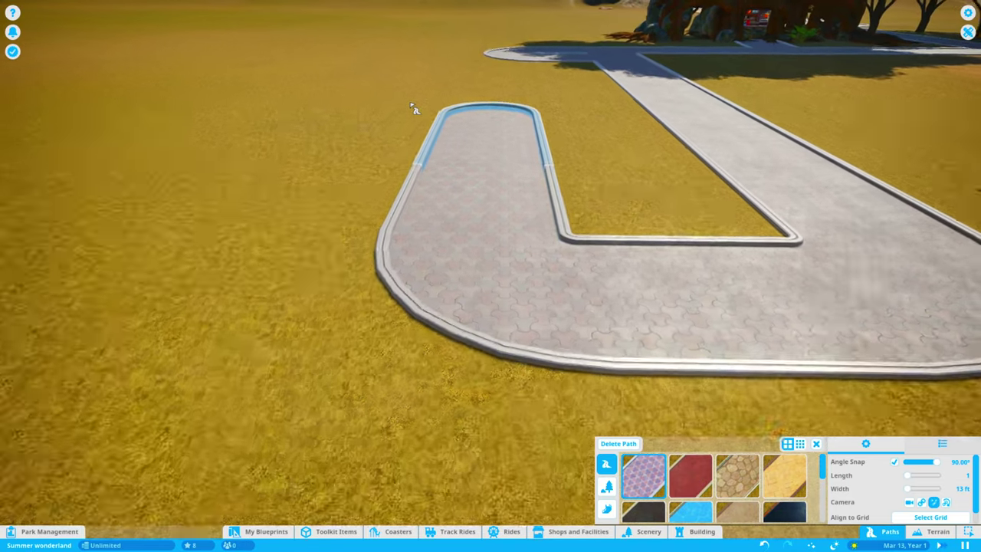
pyautogui.press('w')
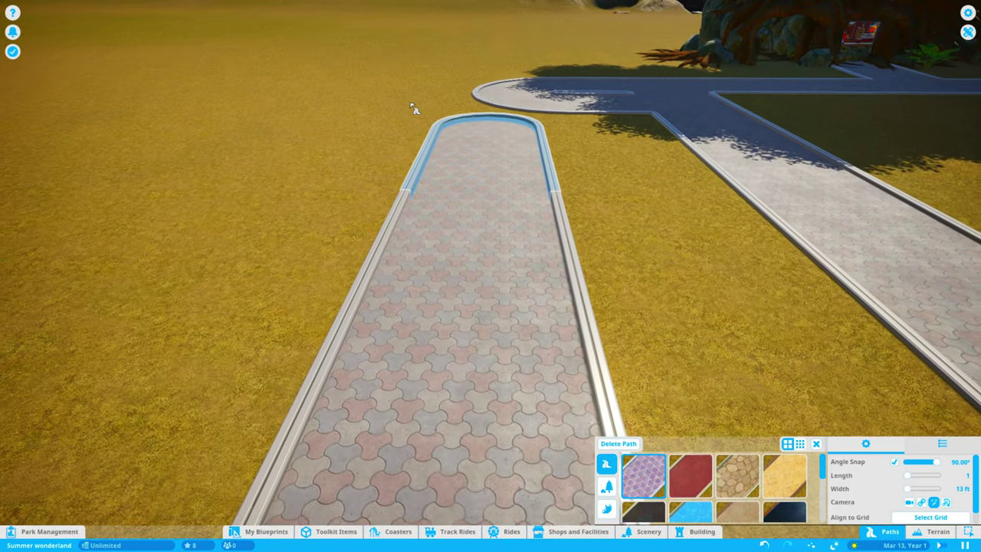
pyautogui.click(413, 108)
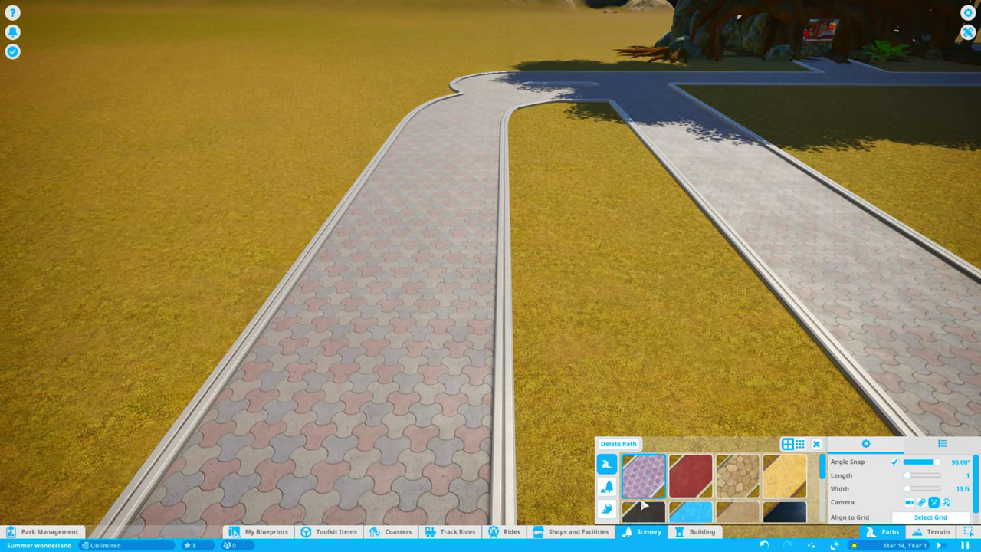
# Place the first Adventure Benches along one edge of the looped path
pyautogui.click(640, 531)
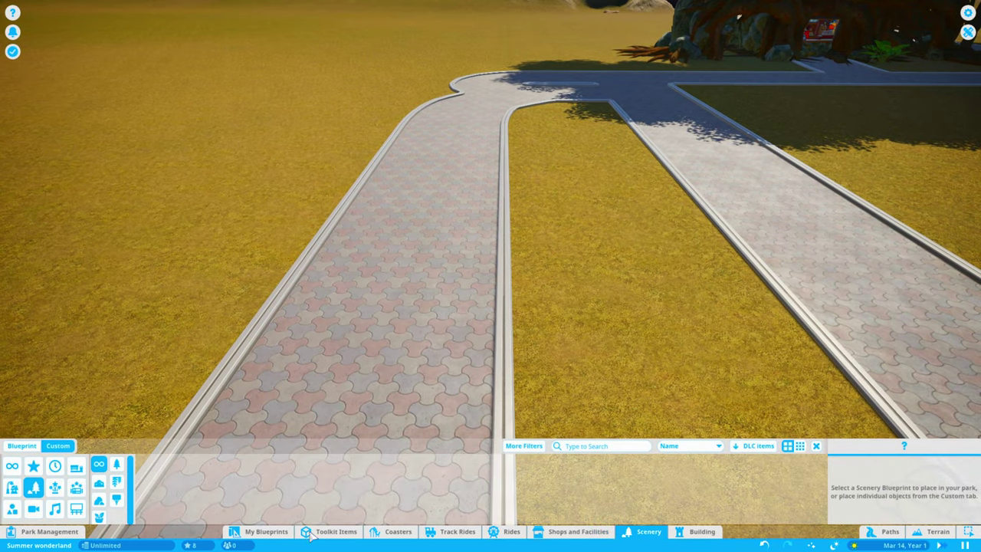
pyautogui.click(77, 465)
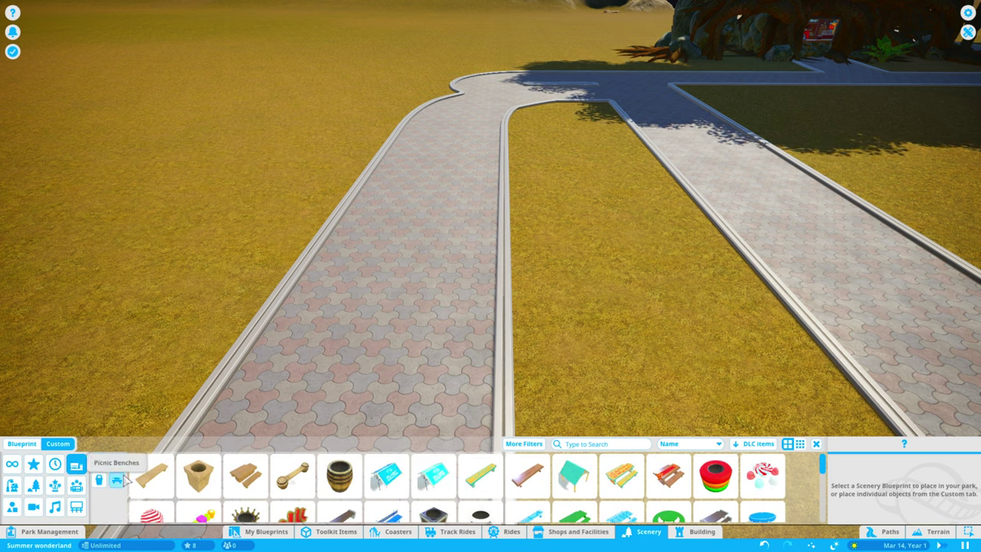
pyautogui.click(116, 463)
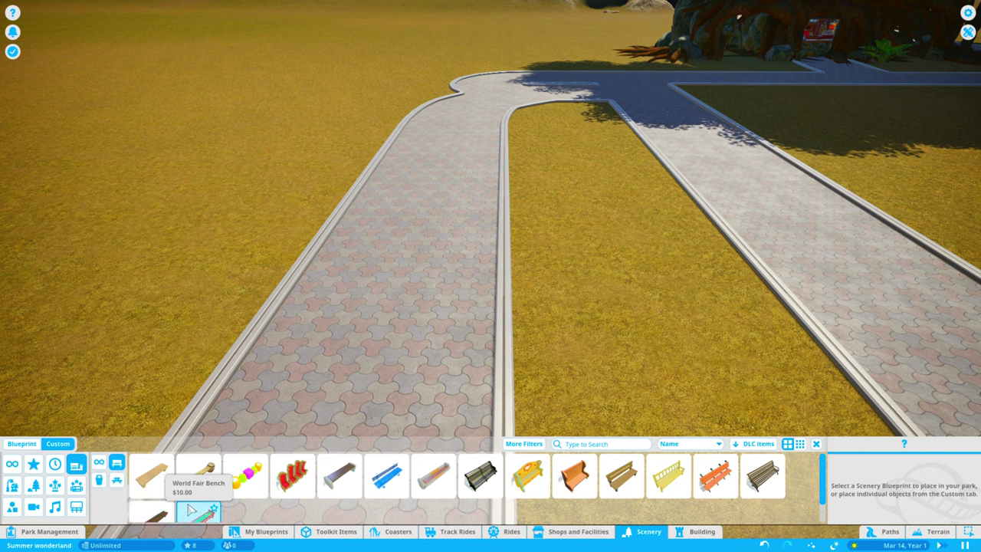
pyautogui.click(152, 476)
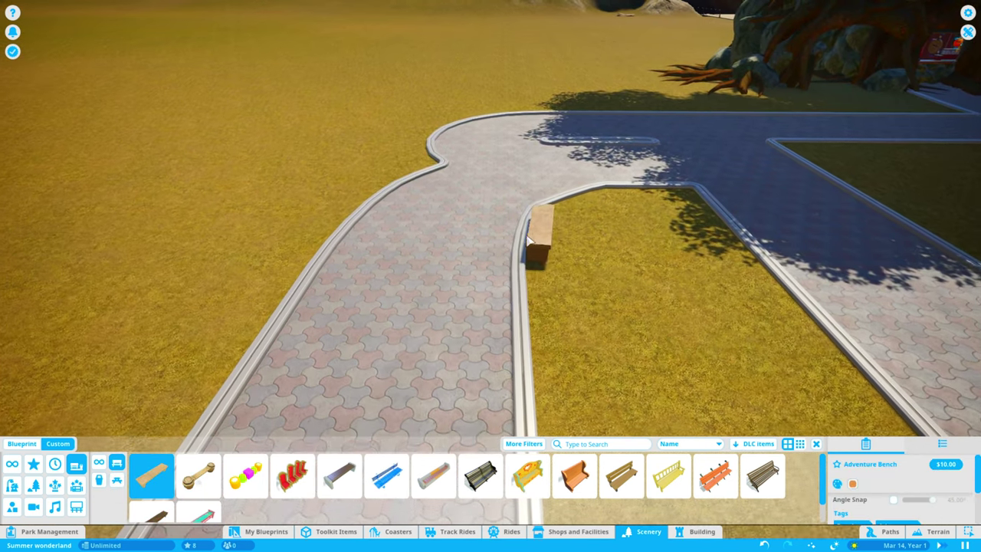
pyautogui.click(497, 259)
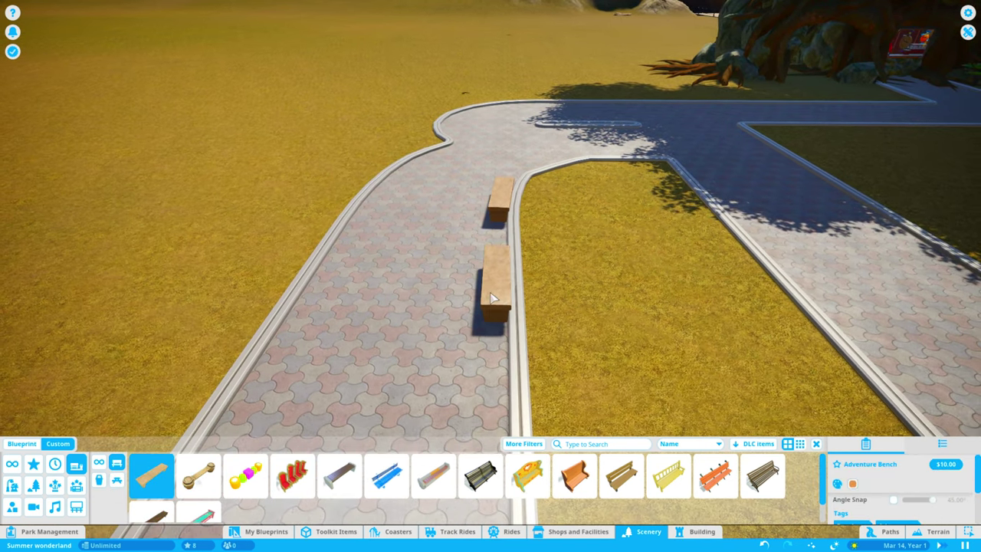
pyautogui.click(491, 310)
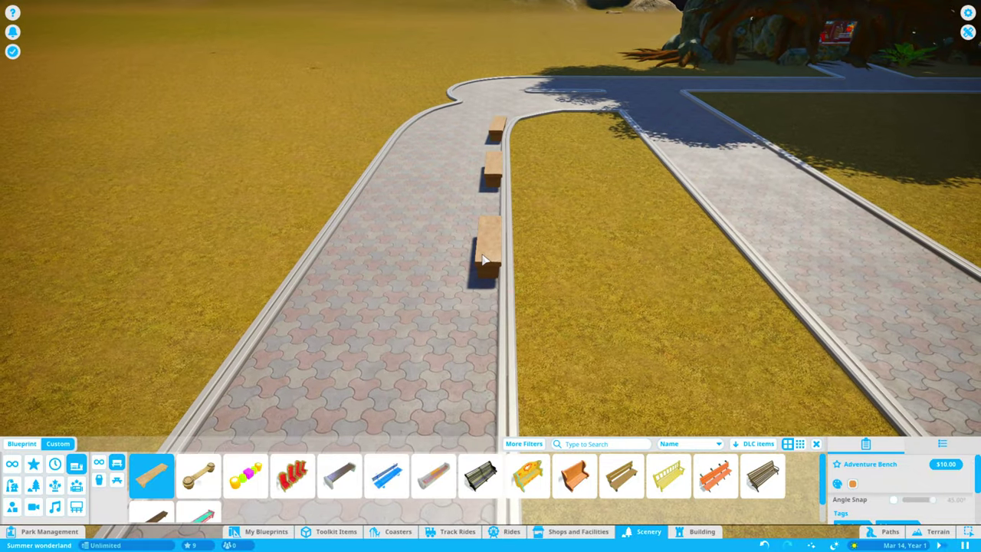
pyautogui.click(483, 312)
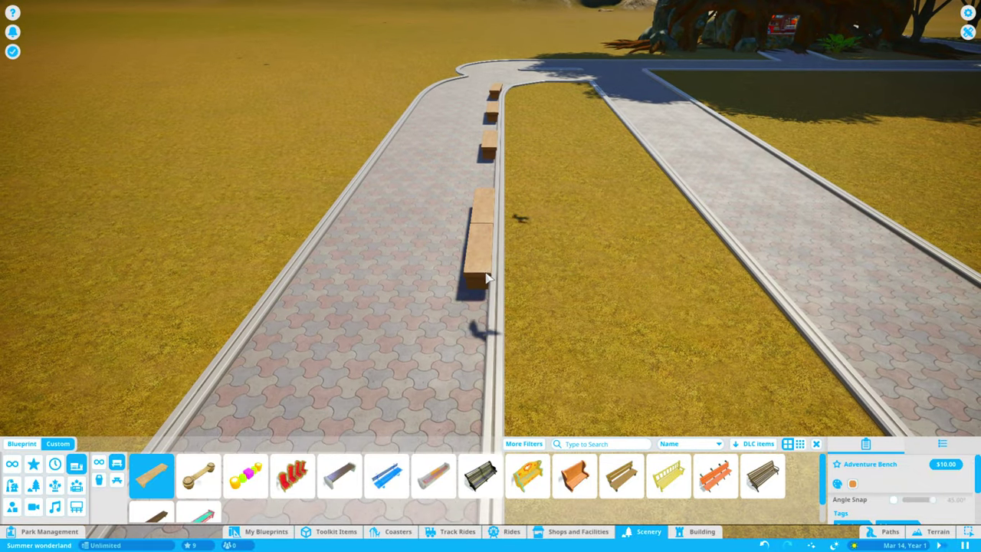
# Continue the benches across the inner loop's end and along the centre path edge
pyautogui.click(485, 184)
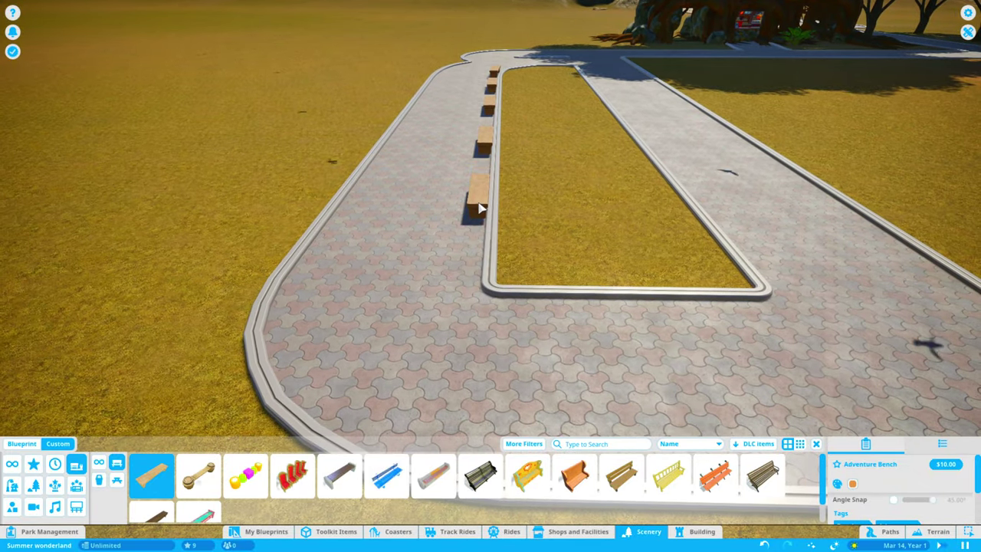
pyautogui.click(479, 209)
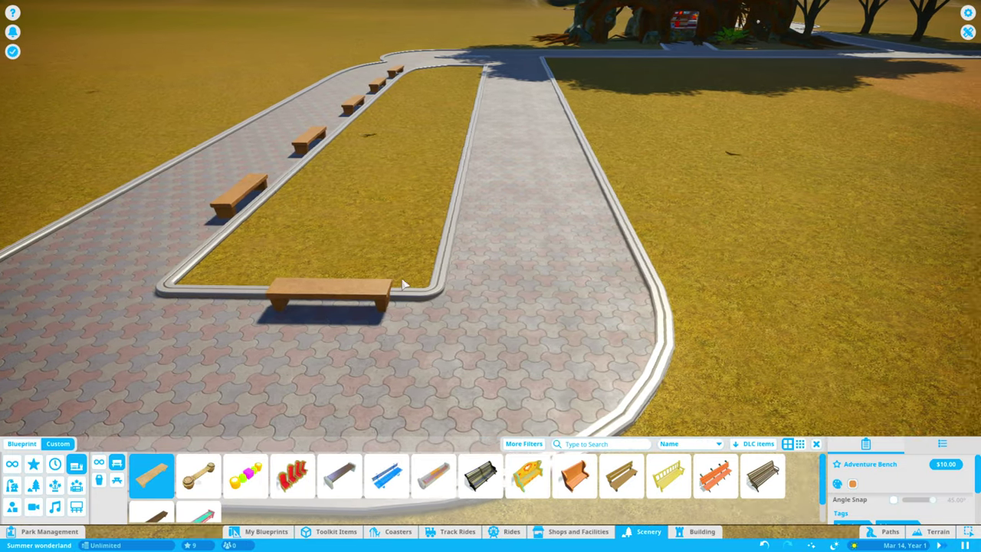
pyautogui.press('q')
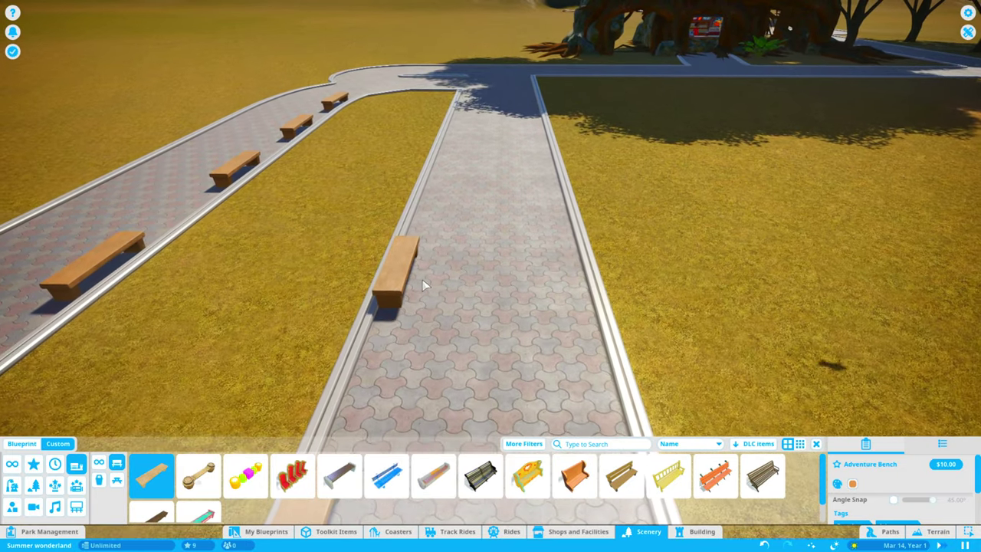
pyautogui.click(428, 243)
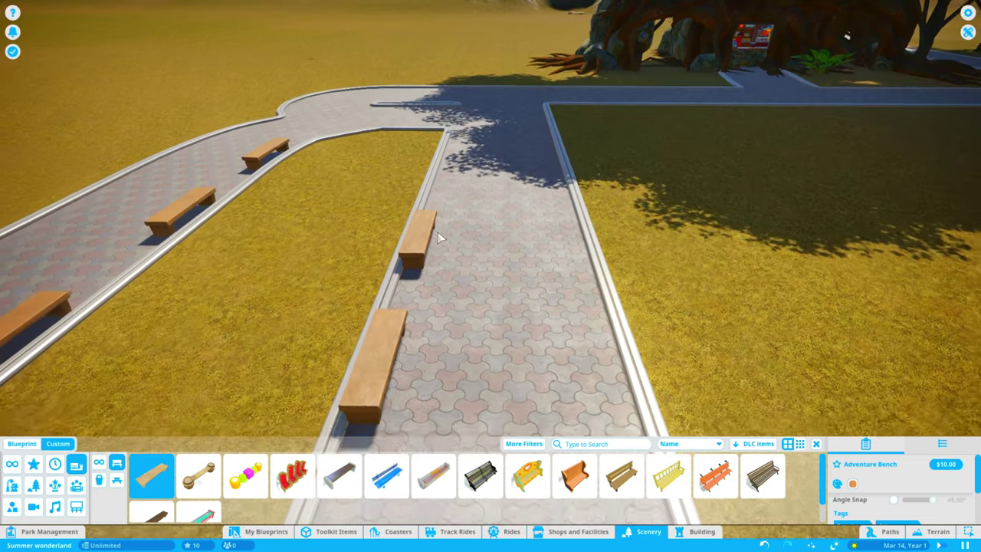
pyautogui.click(429, 207)
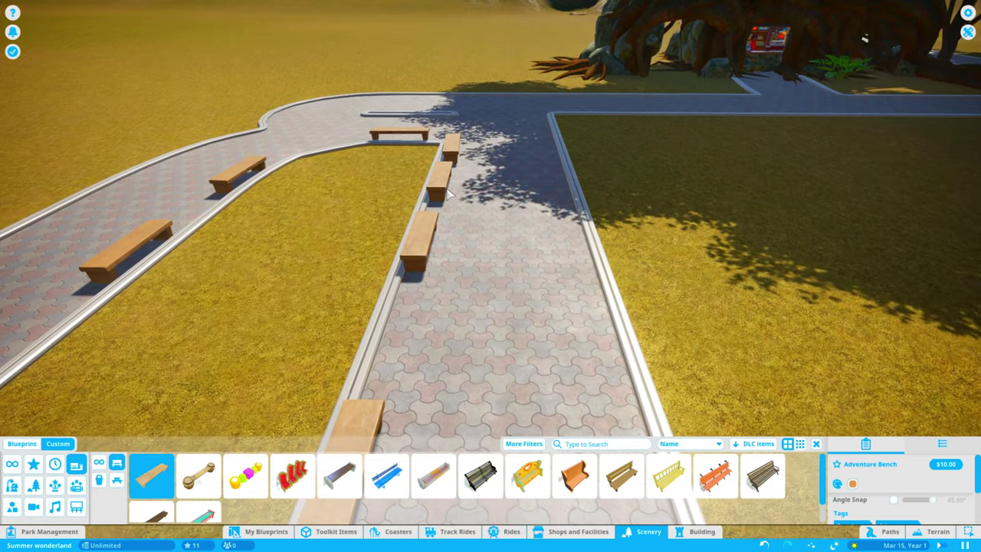
pyautogui.press('q')
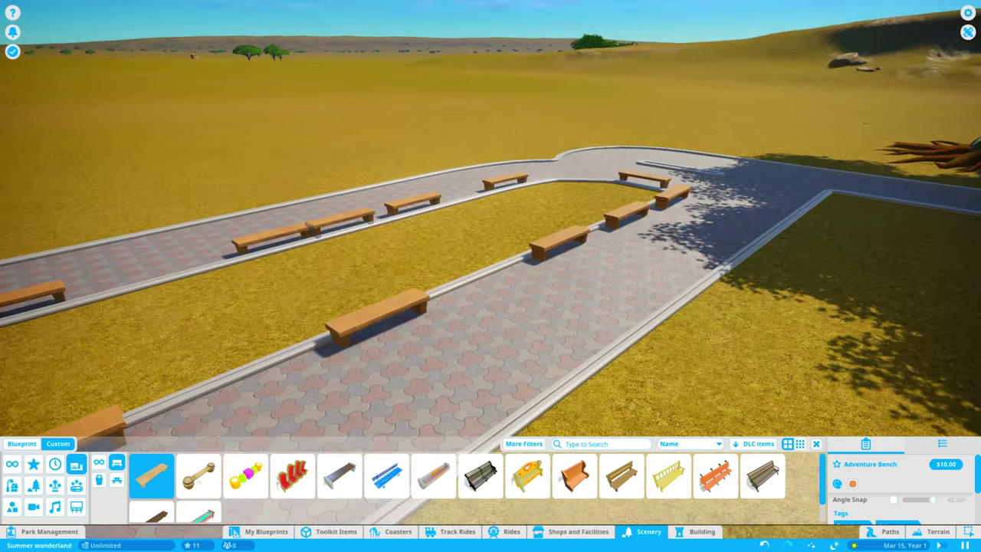
pyautogui.scroll(-3, 322, 238)
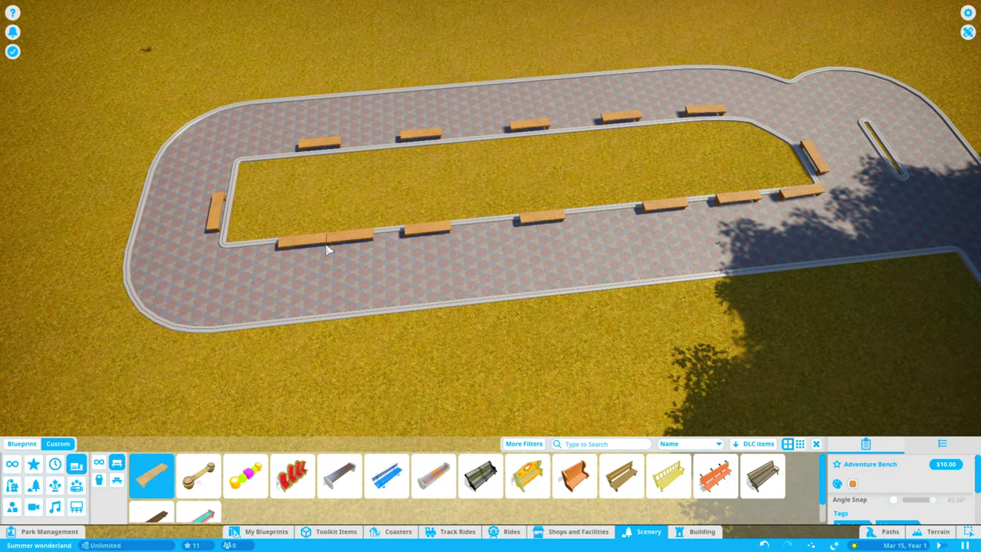
pyautogui.scroll(6, 328, 241)
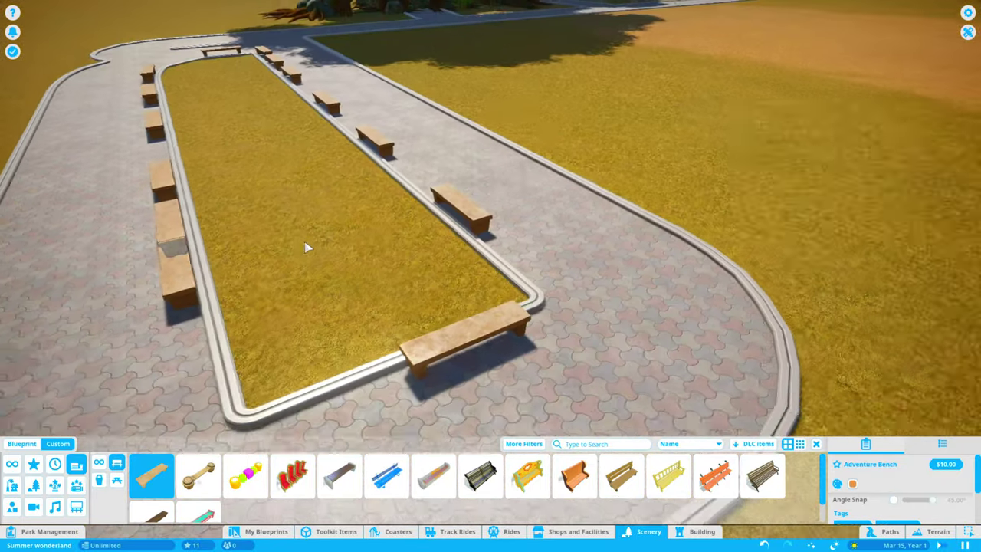
pyautogui.press('Escape')
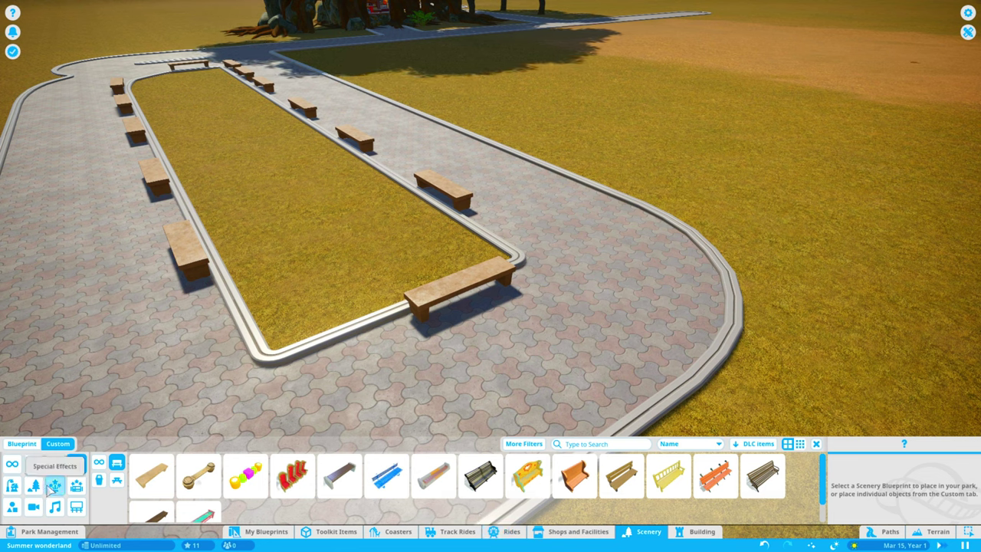
# Place Barrel Planters in the grass bed between the benches
pyautogui.click(19, 470)
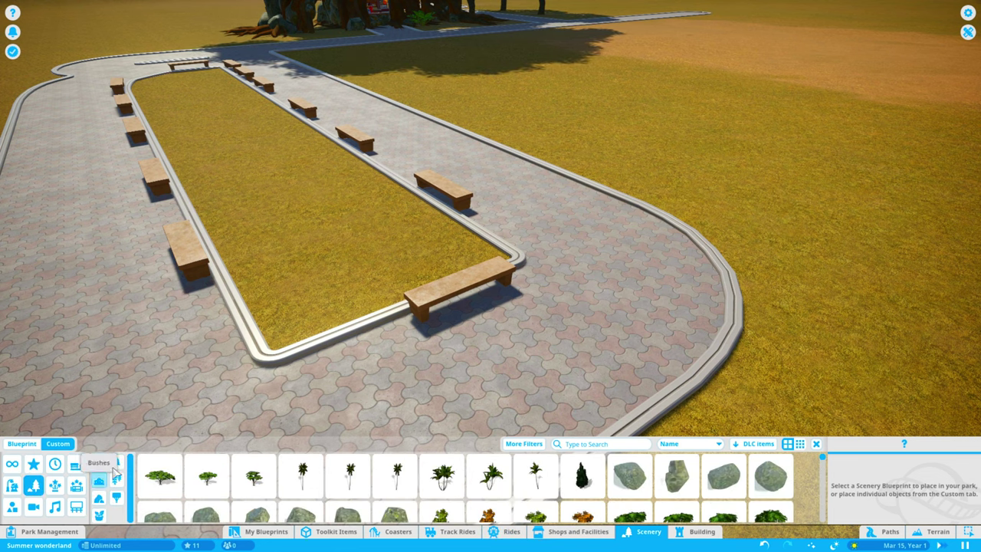
pyautogui.click(98, 516)
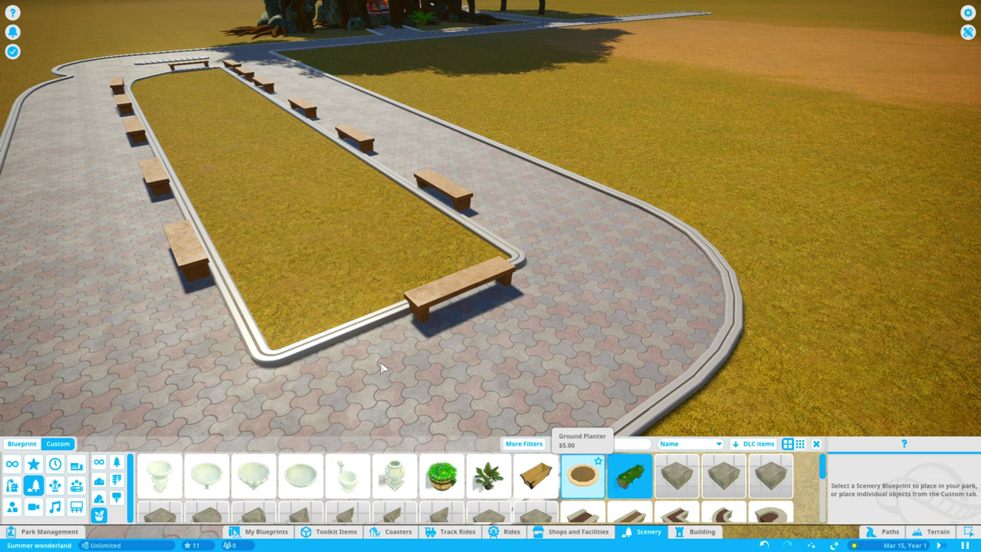
pyautogui.click(630, 477)
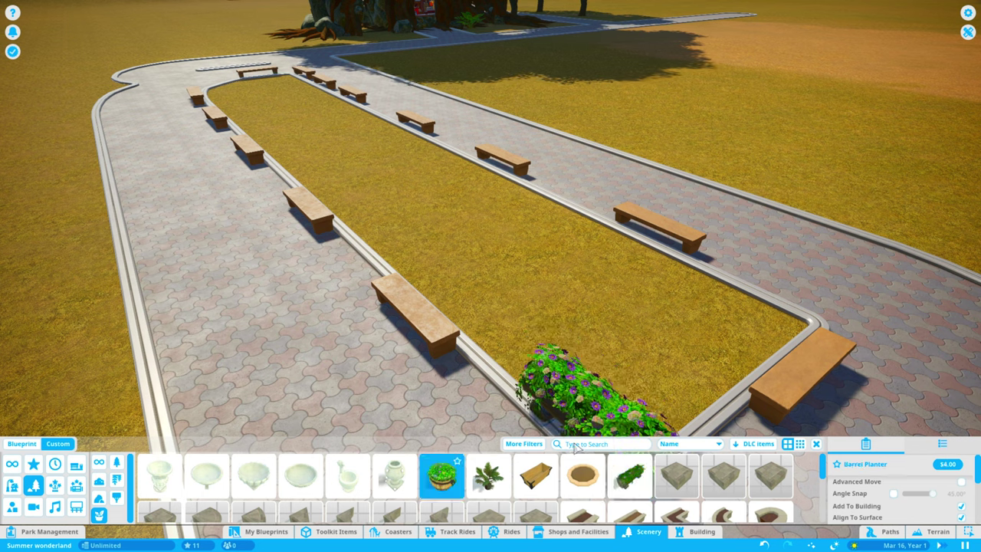
pyautogui.click(617, 381)
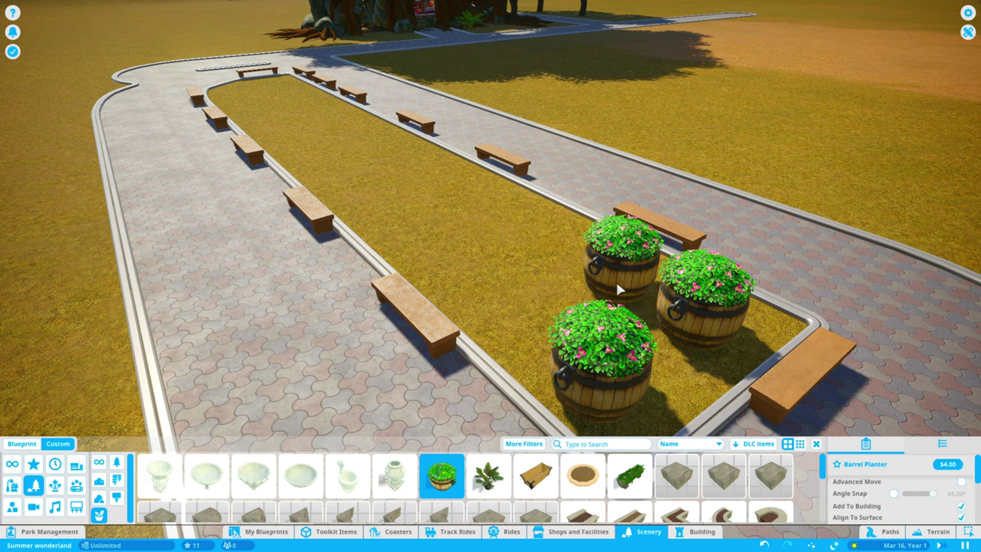
pyautogui.click(606, 280)
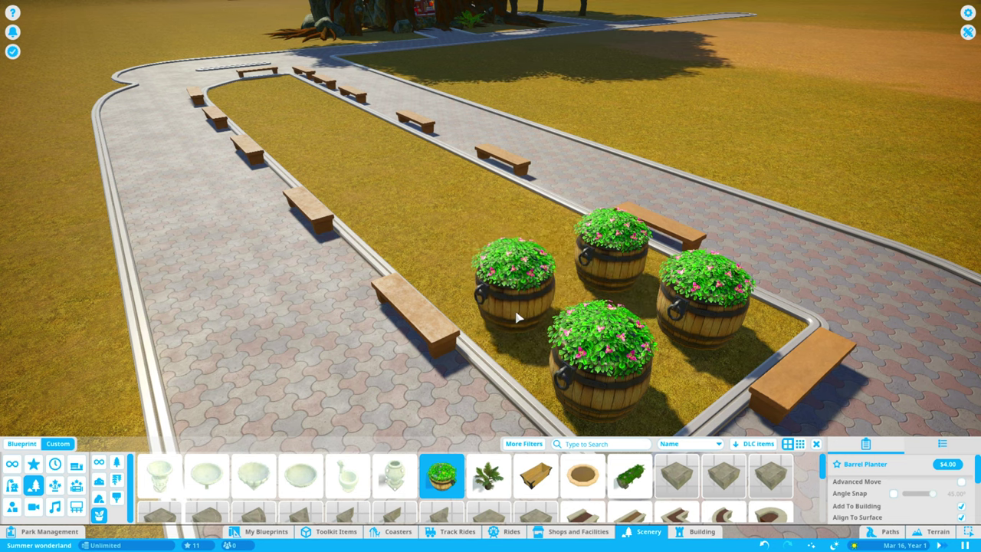
pyautogui.scroll(3, 506, 301)
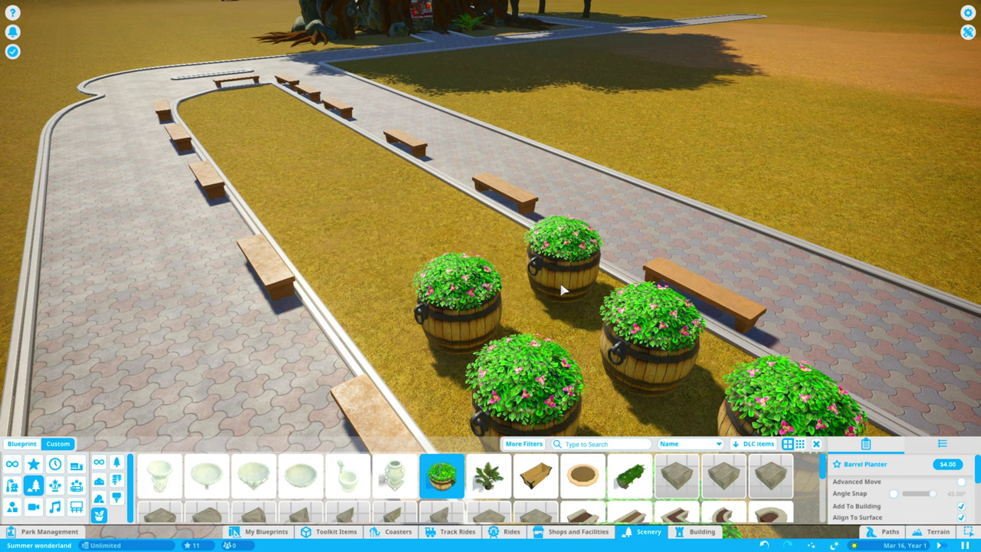
pyautogui.scroll(-3, 562, 289)
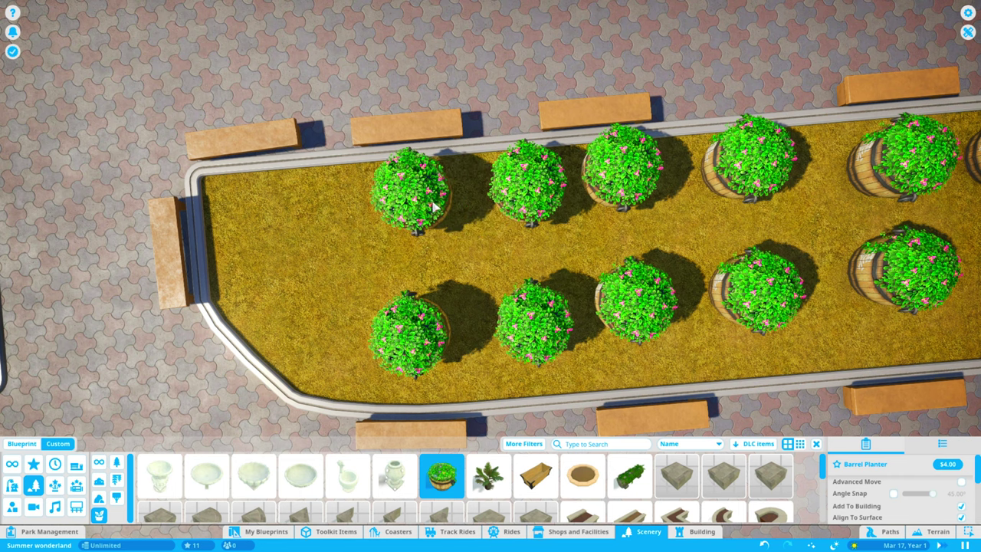
pyautogui.scroll(-5, 435, 205)
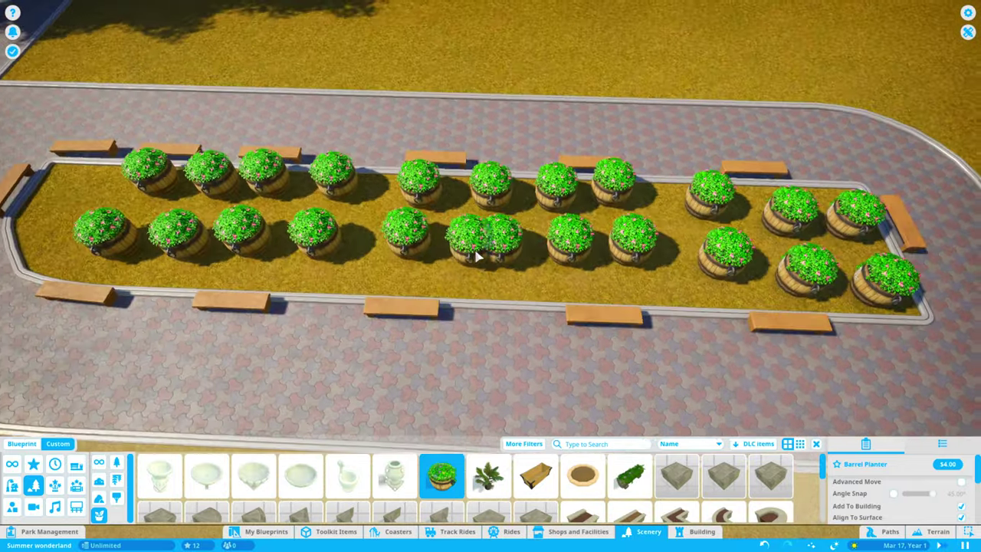
pyautogui.middleClick(477, 258)
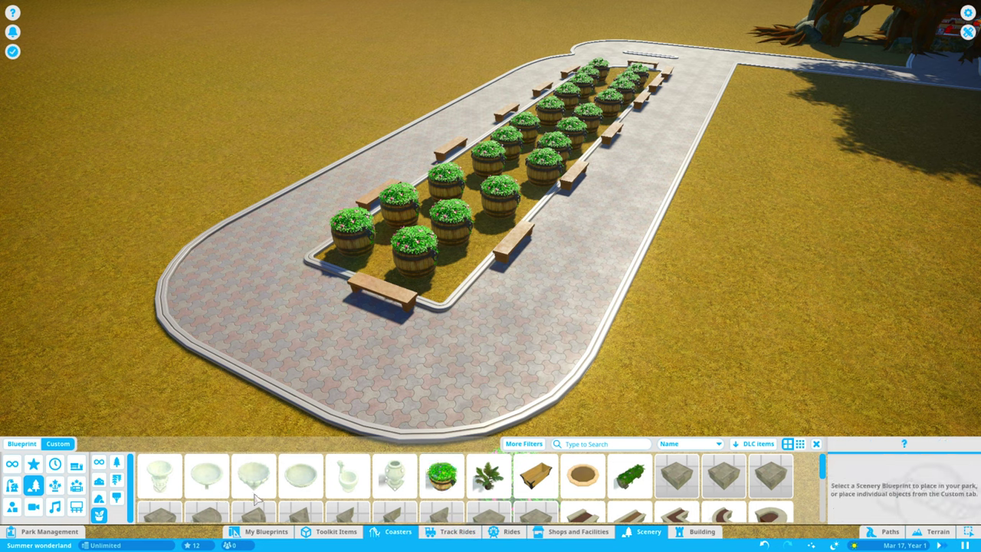
# Browse the full coaster blueprint list and select the Boomerang Bolt design
pyautogui.click(393, 531)
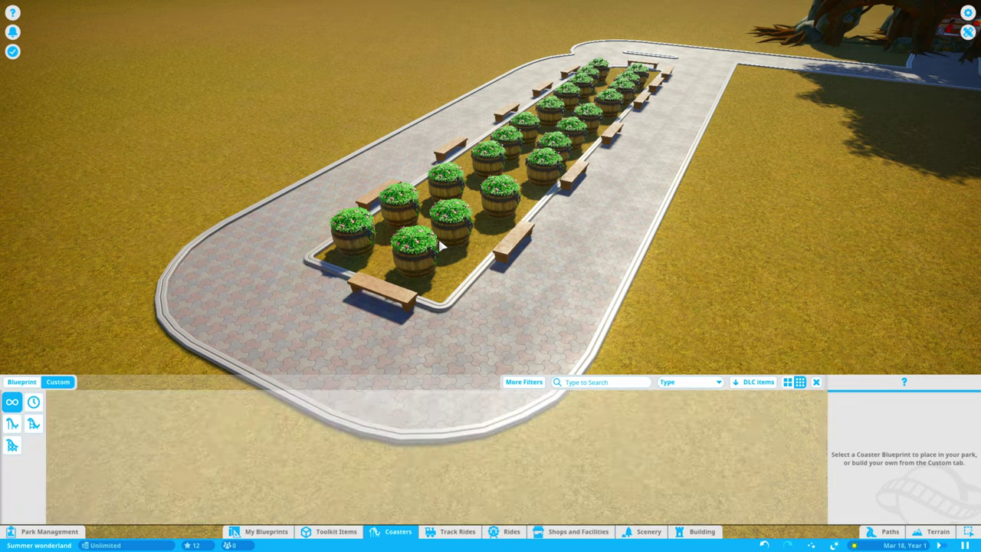
pyautogui.press('s')
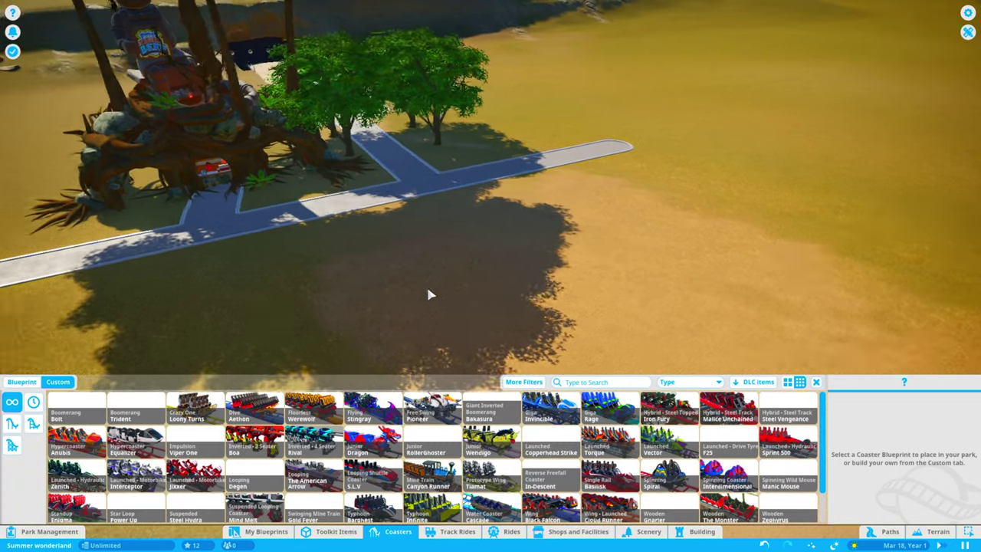
pyautogui.press('q')
pyautogui.press('q')
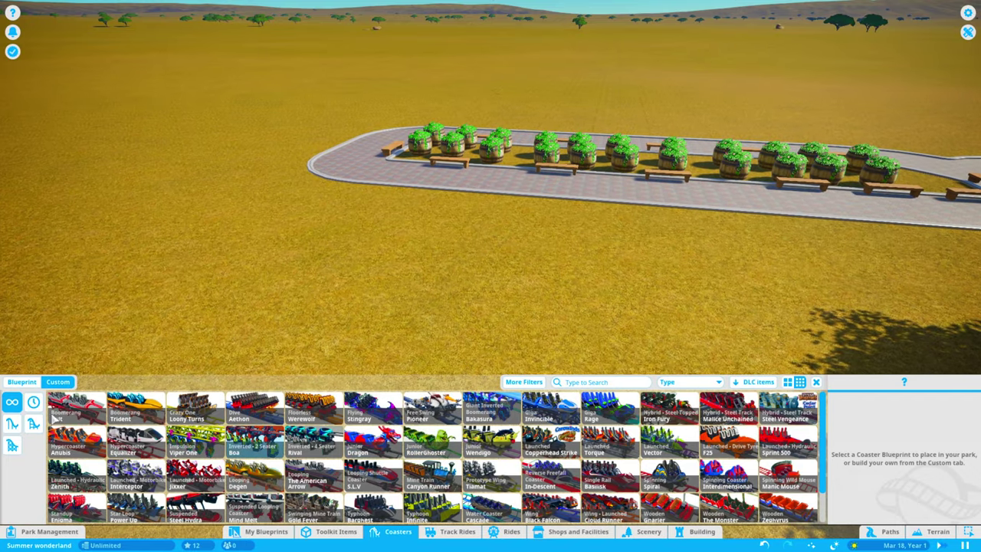
pyautogui.scroll(-1, 325, 426)
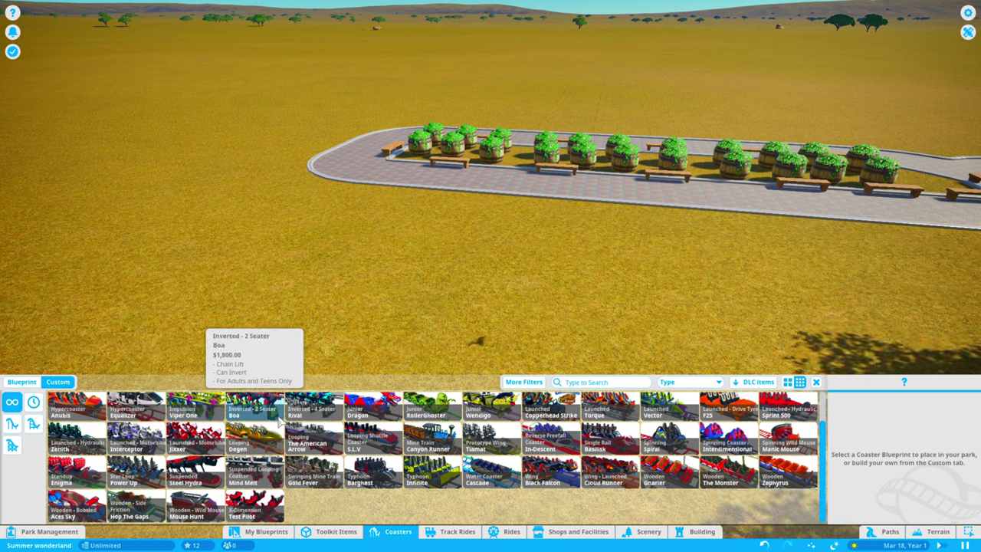
pyautogui.scroll(3, 388, 257)
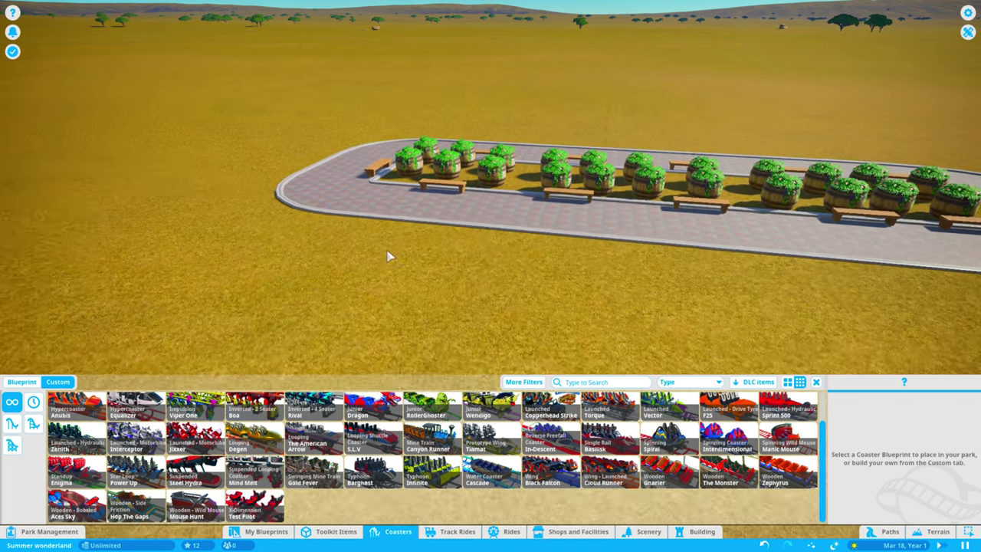
pyautogui.scroll(2, 388, 256)
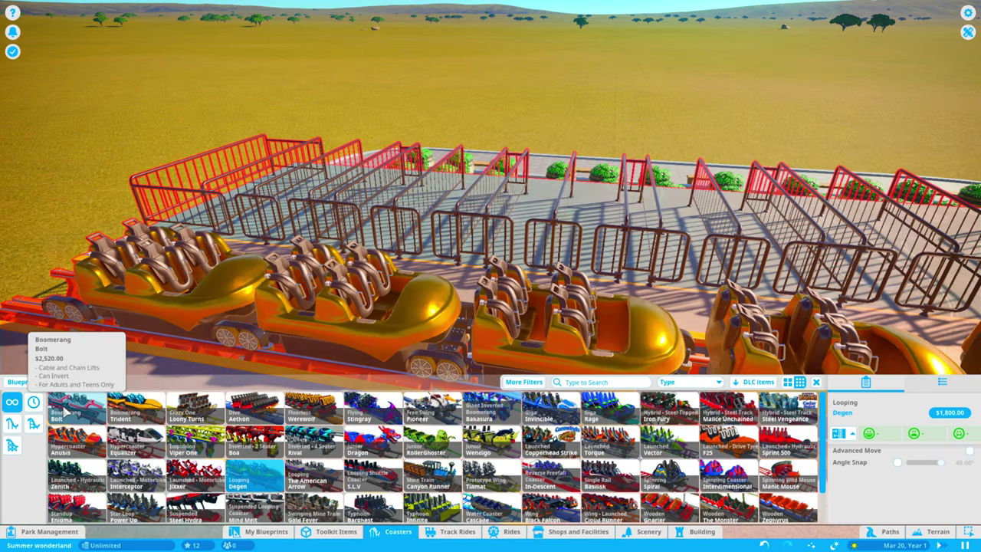
pyautogui.click(75, 407)
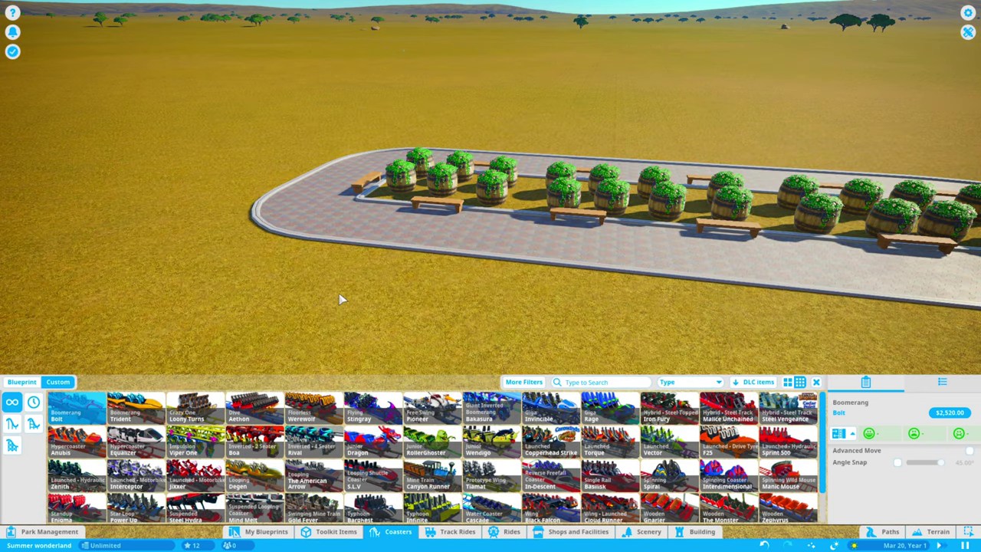
pyautogui.scroll(-8, 387, 242)
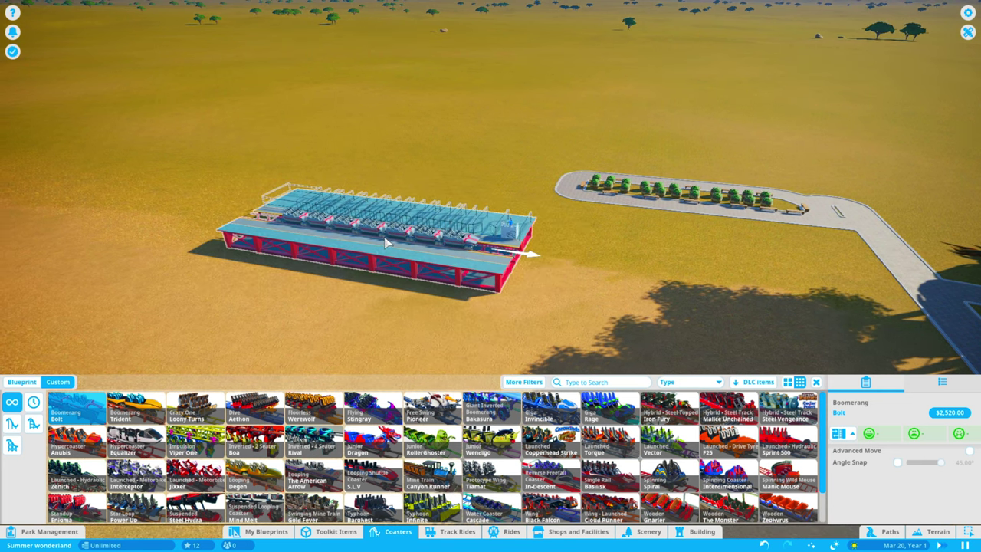
# Place the Boomerang Bolt station in the open field and orbit around its tall lift spike
pyautogui.click(387, 241)
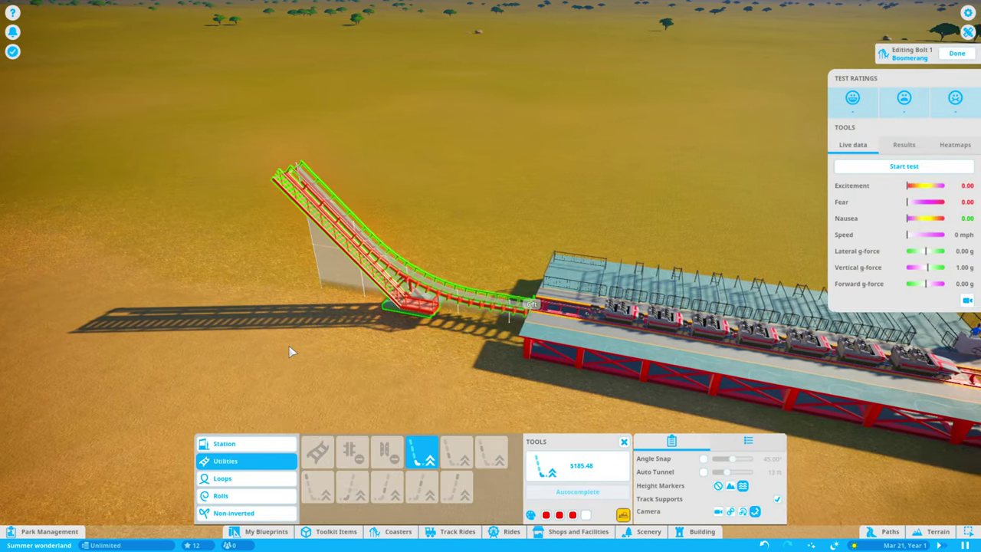
pyautogui.scroll(8, 292, 345)
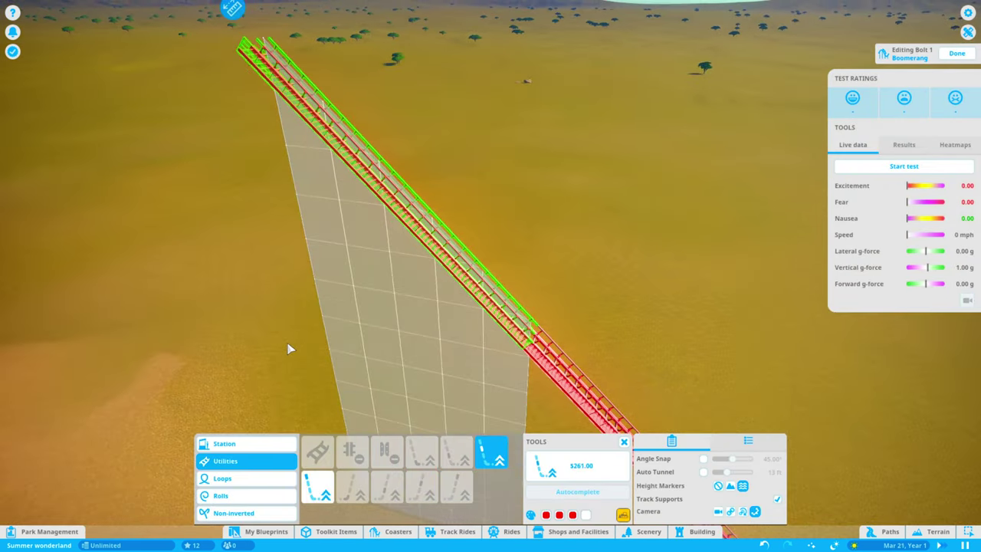
pyautogui.scroll(-8, 290, 349)
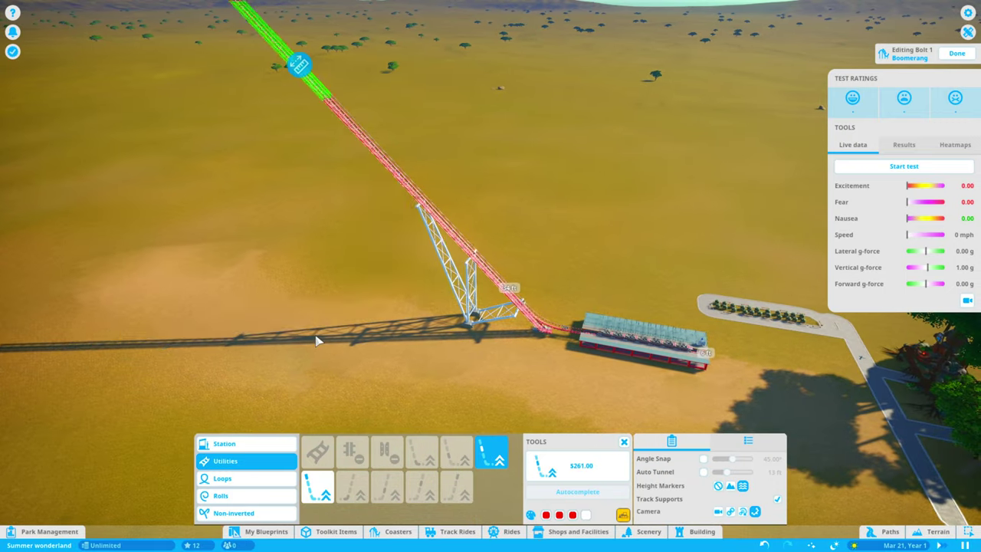
pyautogui.press('q')
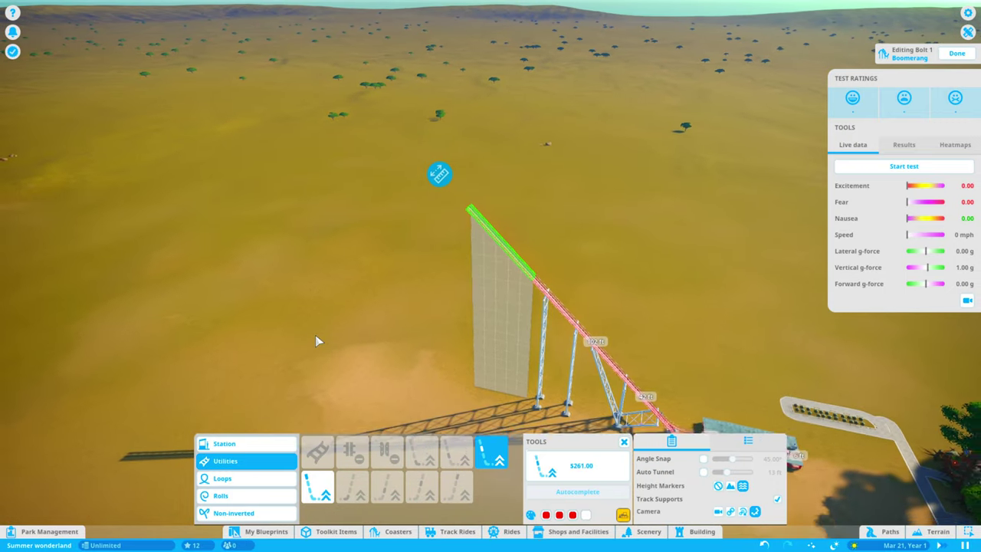
pyautogui.press('q')
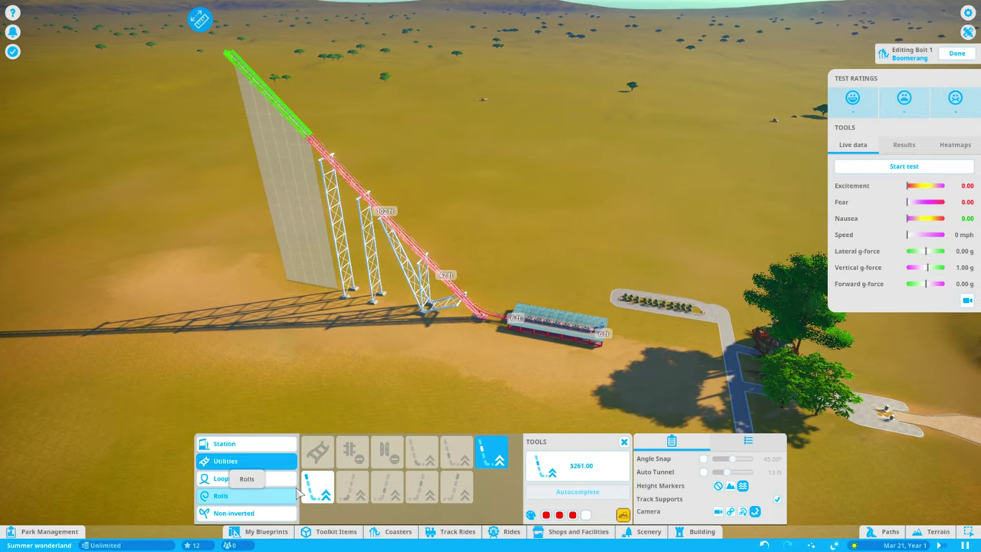
pyautogui.scroll(8, 320, 367)
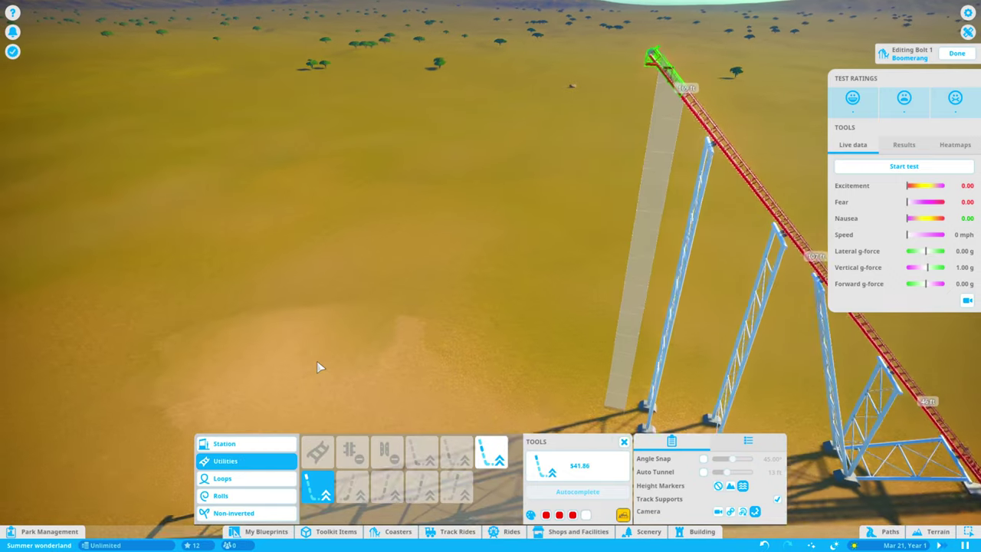
pyautogui.scroll(-8, 320, 367)
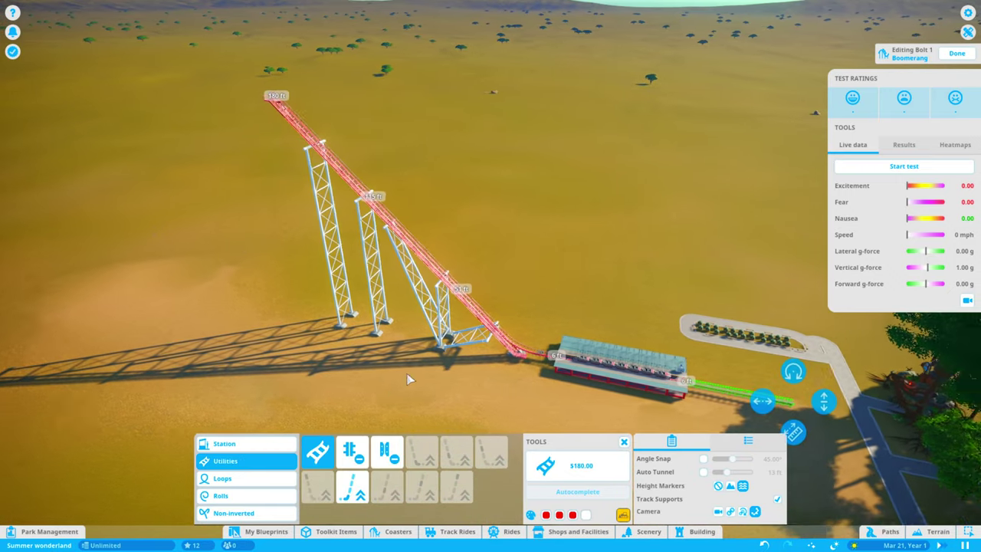
# Add an enlarged Cobra Roll Right after the station's front end, clearing the nearby path
pyautogui.moveTo(320, 367); pyautogui.dragTo(138, 230)
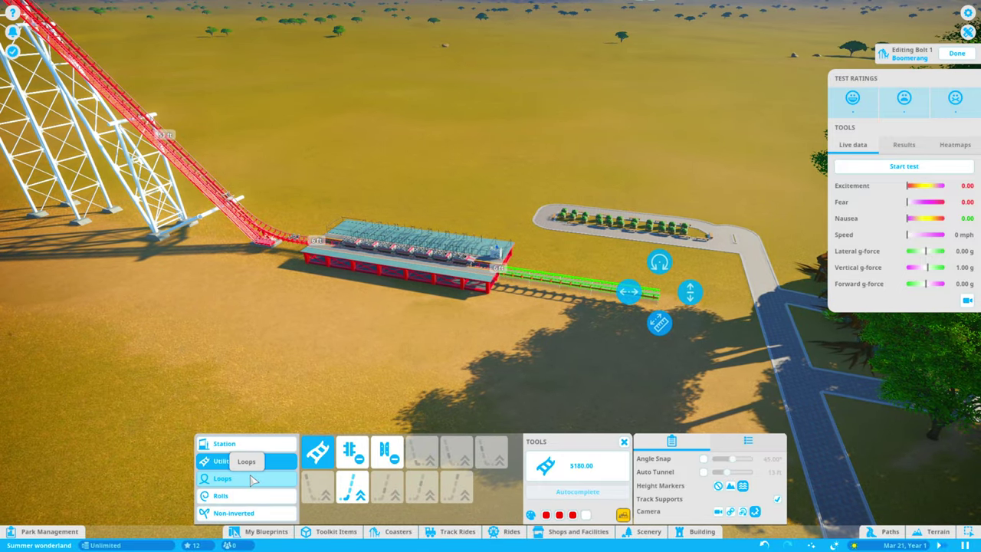
pyautogui.click(253, 479)
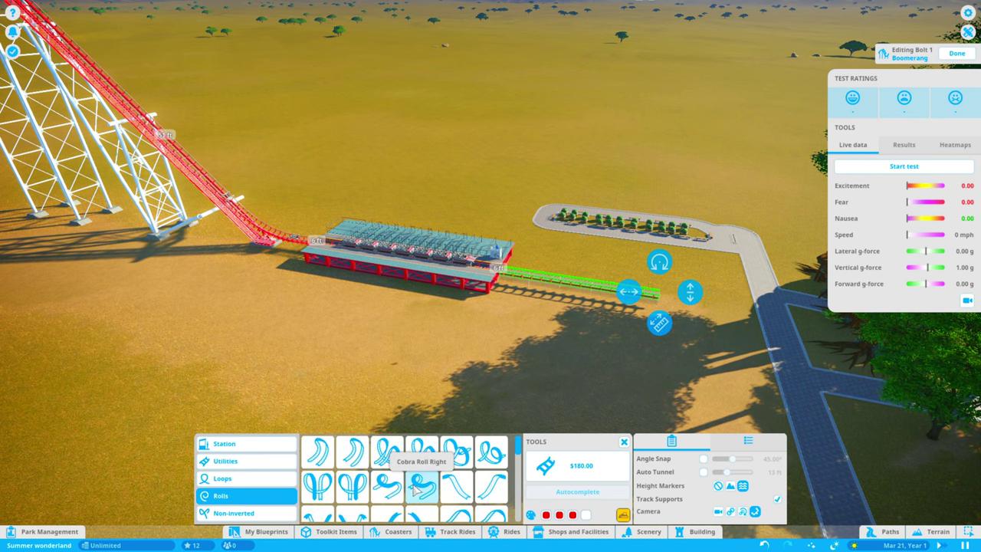
pyautogui.click(421, 486)
pyautogui.moveTo(542, 354); pyautogui.dragTo(524, 357)
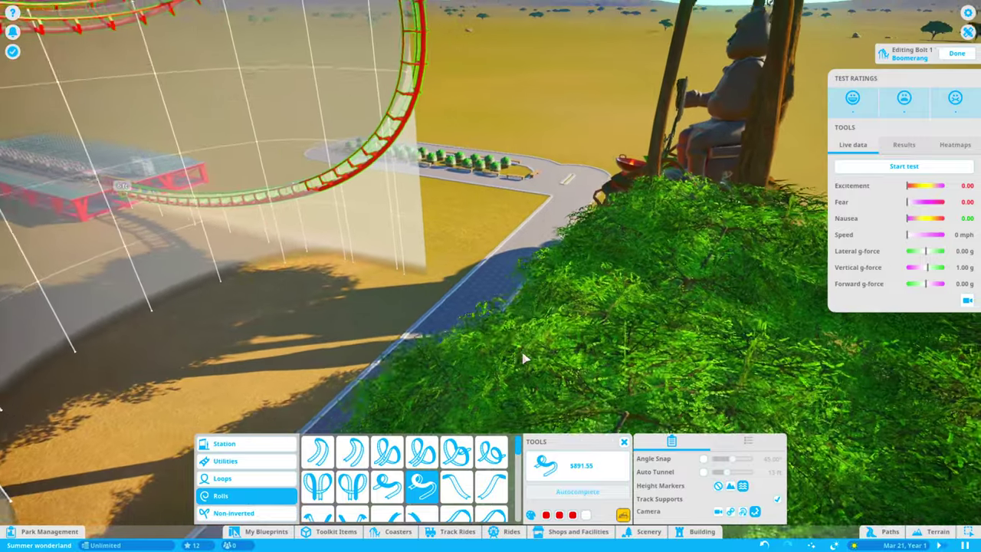
pyautogui.scroll(-4, 523, 357)
pyautogui.moveTo(414, 322)
pyautogui.mouseDown()
pyautogui.moveTo(349, 251)
pyautogui.moveTo(354, 240)
pyautogui.mouseUp()
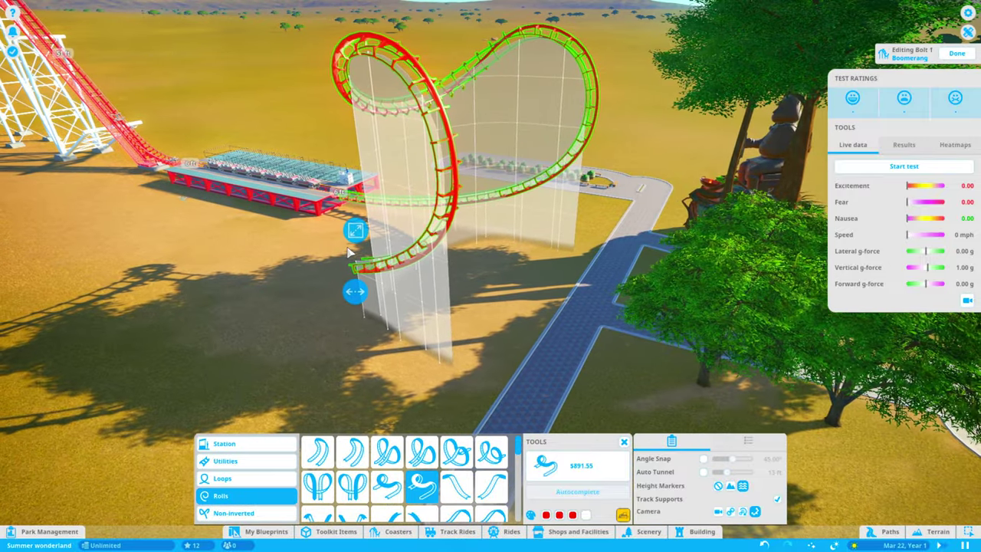
pyautogui.scroll(-3, 354, 240)
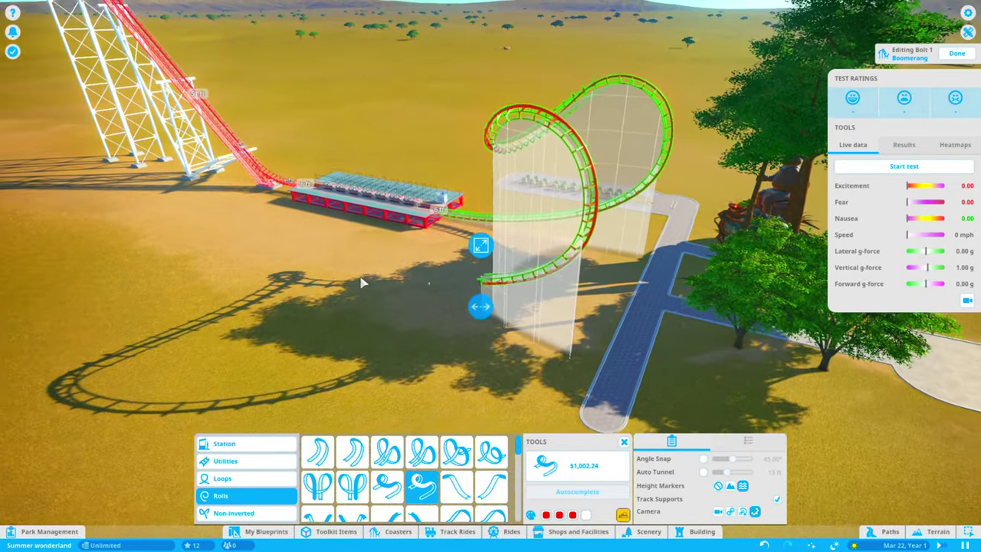
pyautogui.moveTo(363, 282)
pyautogui.mouseDown()
pyautogui.moveTo(429, 398)
pyautogui.moveTo(422, 414)
pyautogui.mouseUp()
pyautogui.click(223, 478)
pyautogui.scroll(-3, 383, 476)
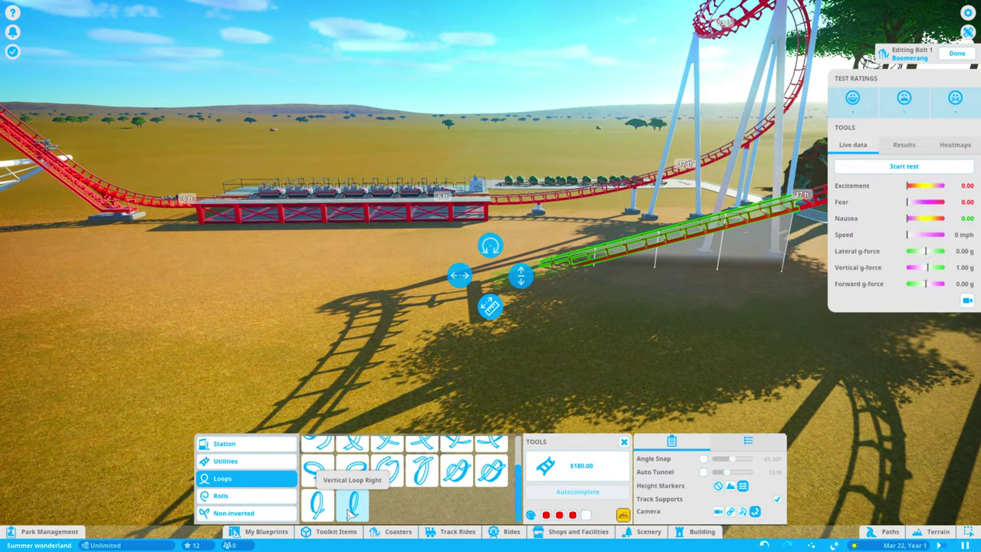
# Place a Vertical Loop Right on the track following the cobra roll
pyautogui.click(353, 505)
pyautogui.scroll(-3, 460, 268)
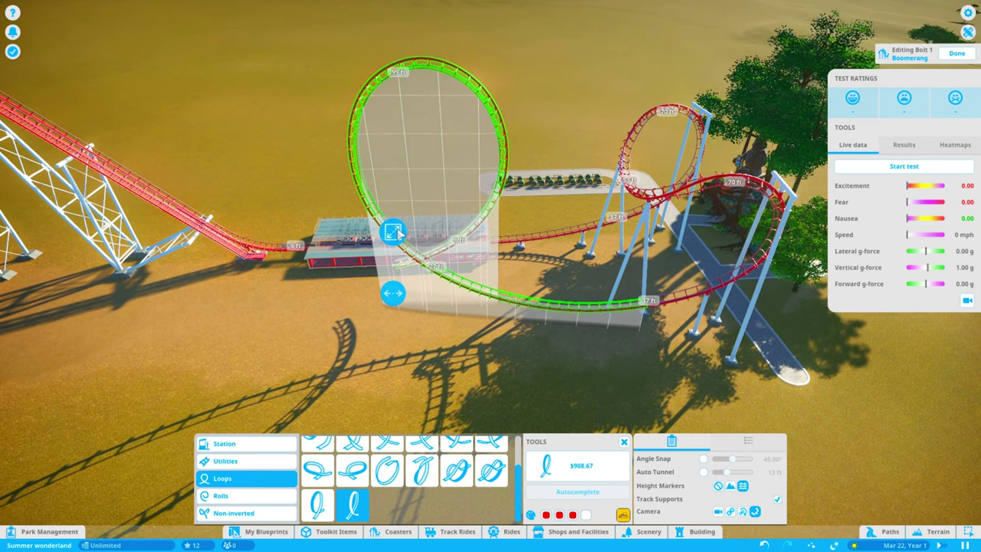
pyautogui.press('Escape')
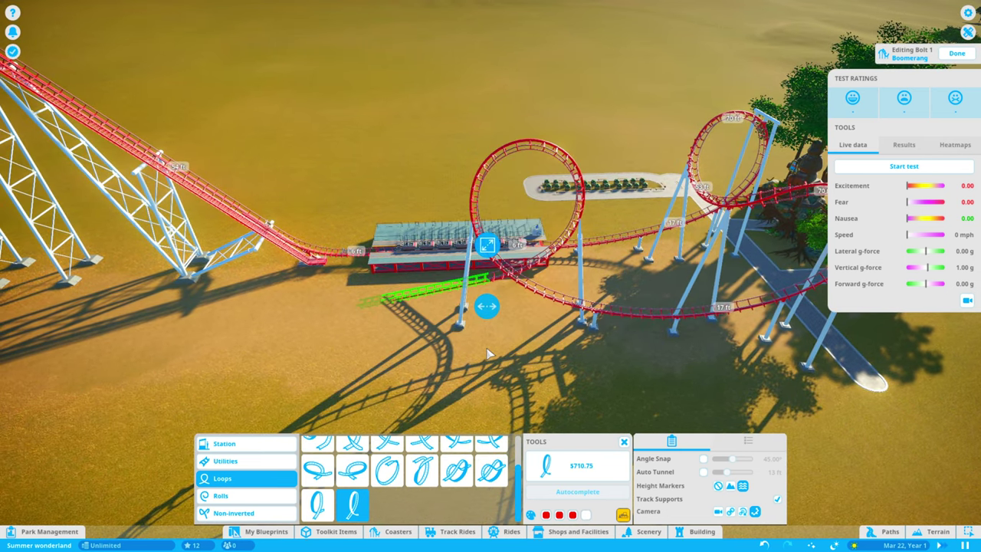
pyautogui.moveTo(459, 307); pyautogui.dragTo(550, 366)
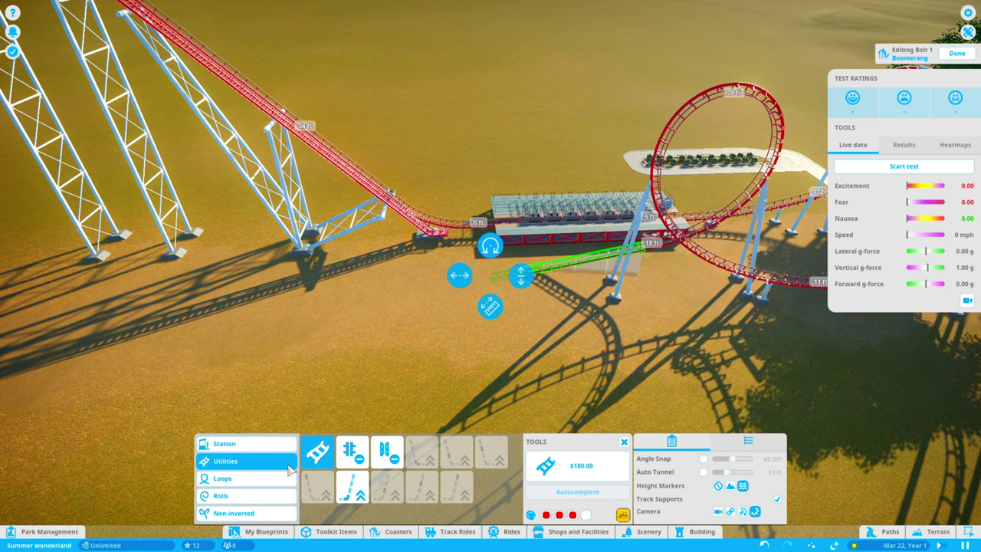
# Start a chain-lift section for the second spike, removing the last few track pieces
pyautogui.click(346, 492)
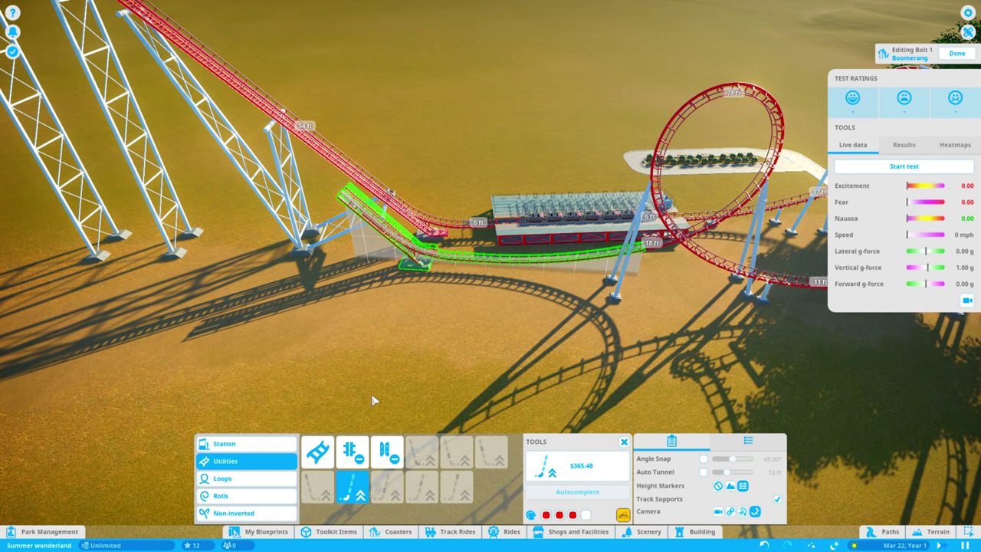
pyautogui.moveTo(369, 371)
pyautogui.mouseDown()
pyautogui.moveTo(494, 284)
pyautogui.moveTo(437, 305)
pyautogui.mouseUp()
pyautogui.scroll(-5, 495, 284)
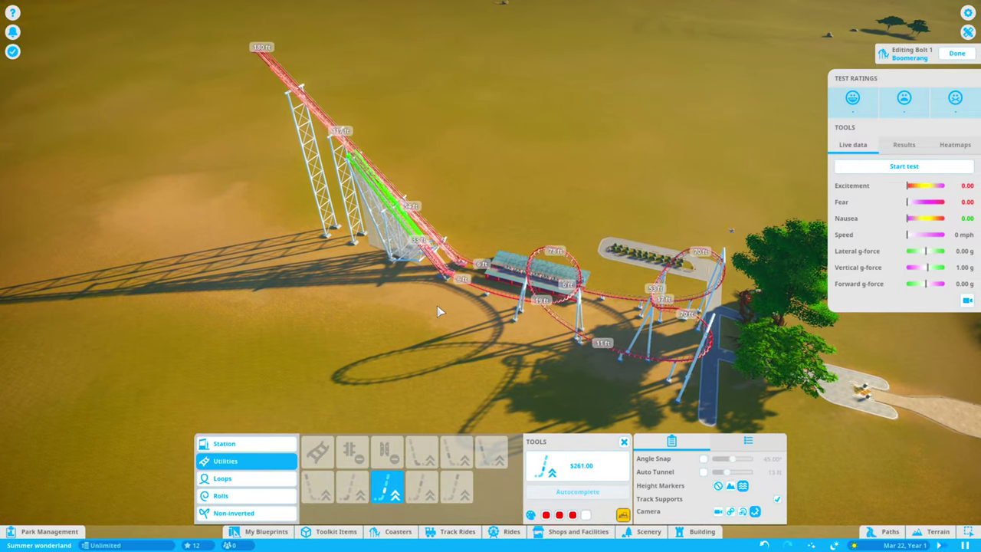
pyautogui.press('Delete')
pyautogui.press('Delete')
pyautogui.press('Delete')
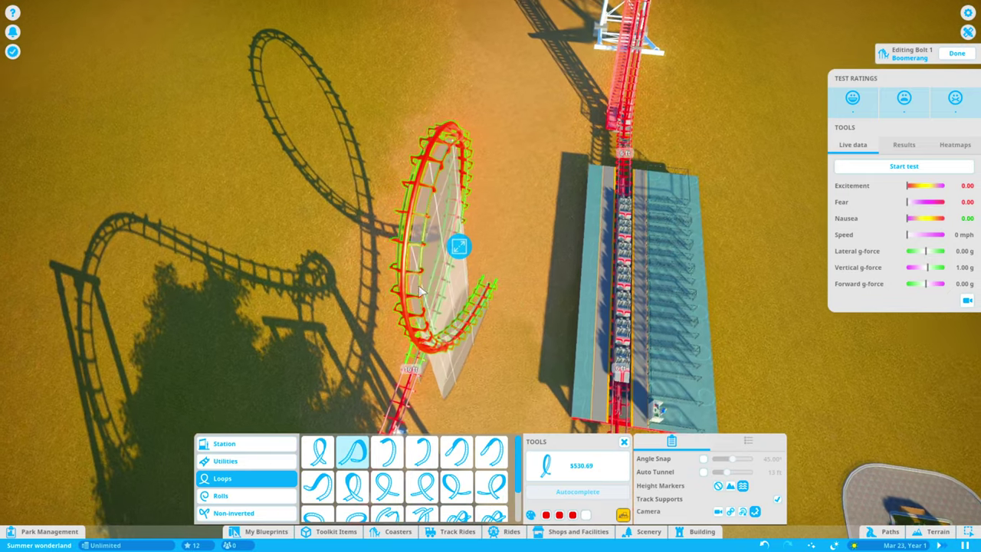
pyautogui.hotkey('ctrl', 'z')
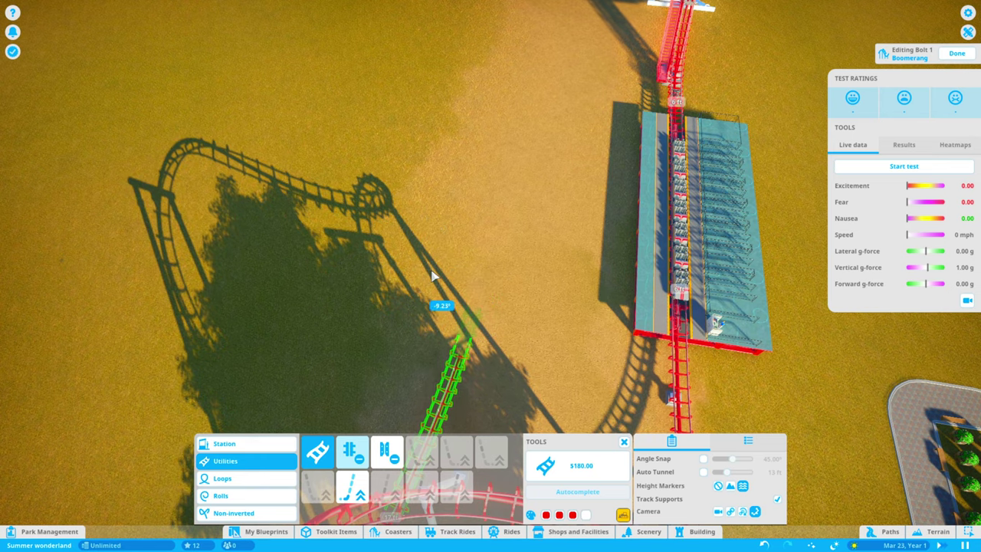
# Add a straight piece at the track end, levelled and shortened with the gizmo
pyautogui.click(434, 276)
pyautogui.scroll(4, 490, 291)
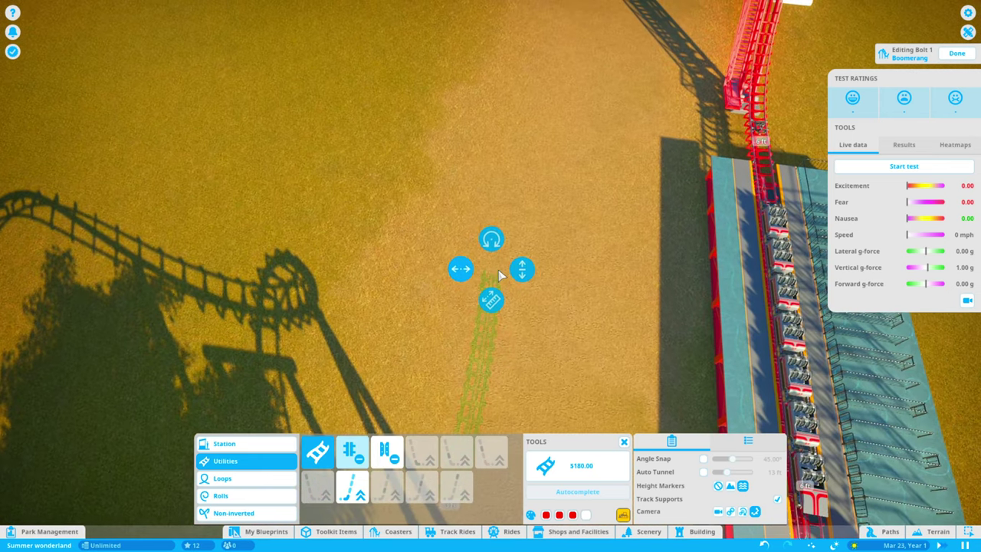
pyautogui.middleClick(504, 272)
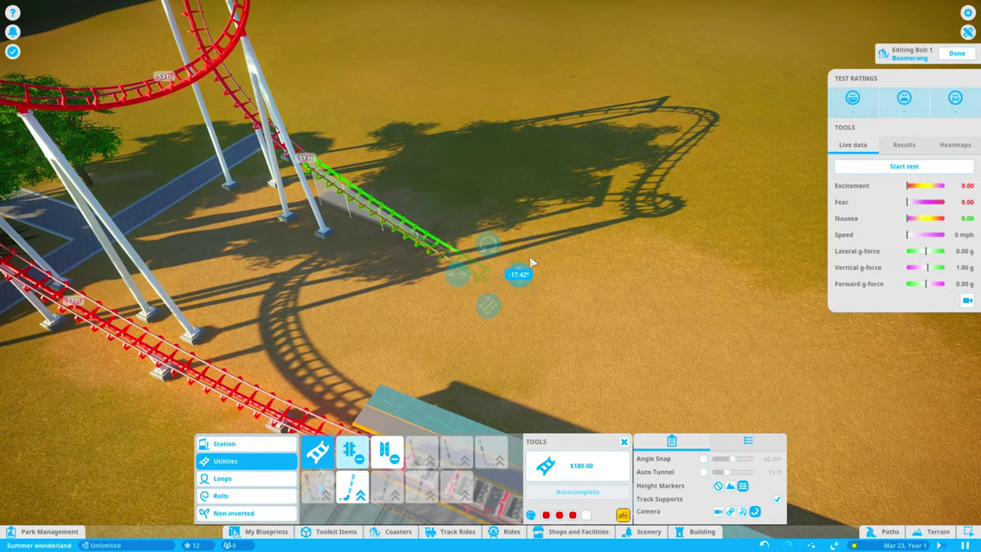
pyautogui.moveTo(532, 249); pyautogui.dragTo(550, 216)
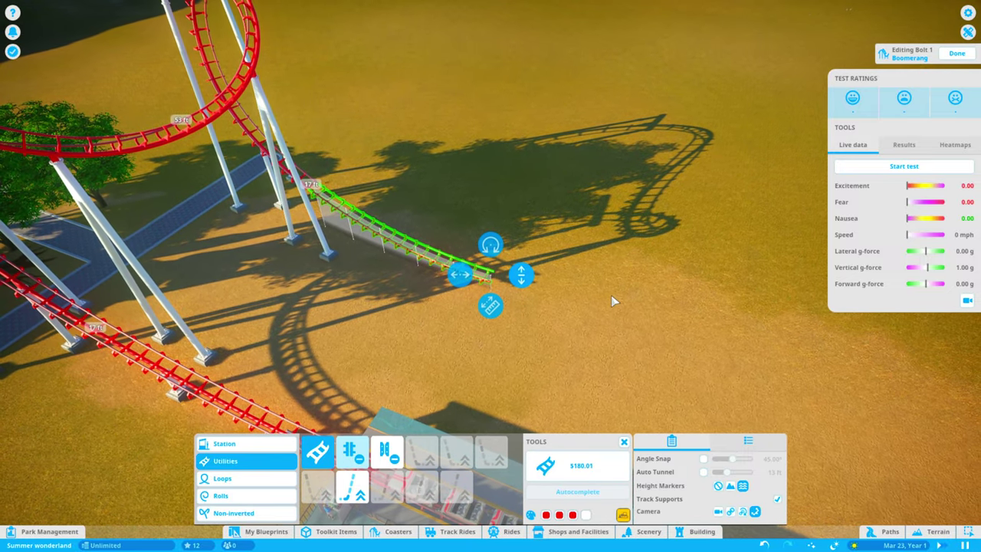
pyautogui.middleClick(506, 276)
pyautogui.moveTo(475, 280); pyautogui.dragTo(418, 268)
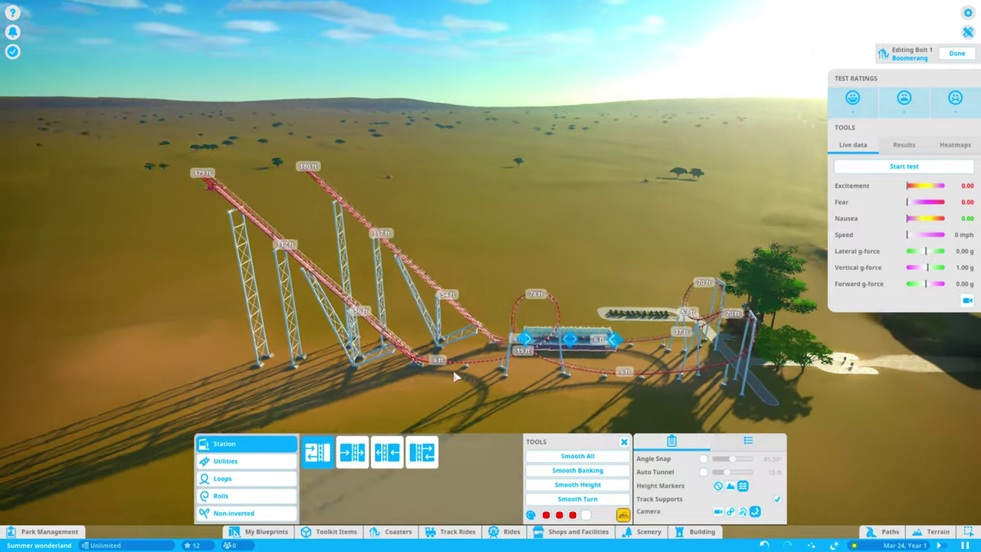
pyautogui.scroll(5, 513, 362)
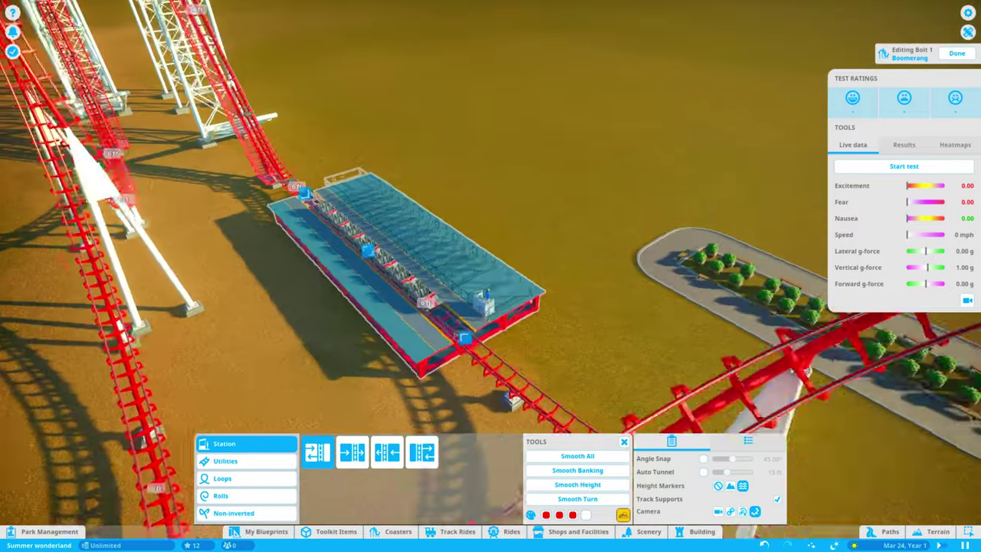
# Orbit, pan and zoom out around Bolt 1 to follow the test train along the track
pyautogui.moveTo(537, 361); pyautogui.dragTo(601, 361)
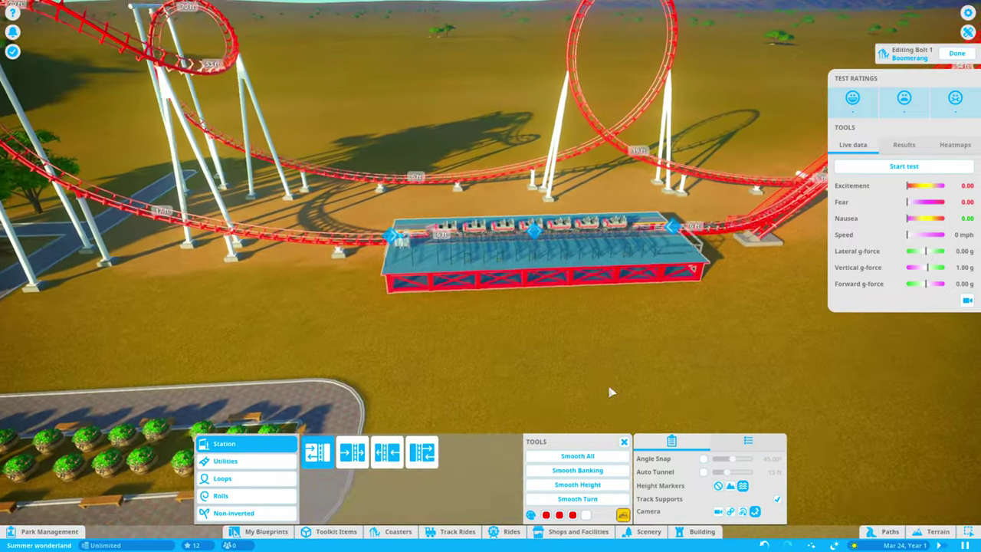
pyautogui.scroll(2, 948, 118)
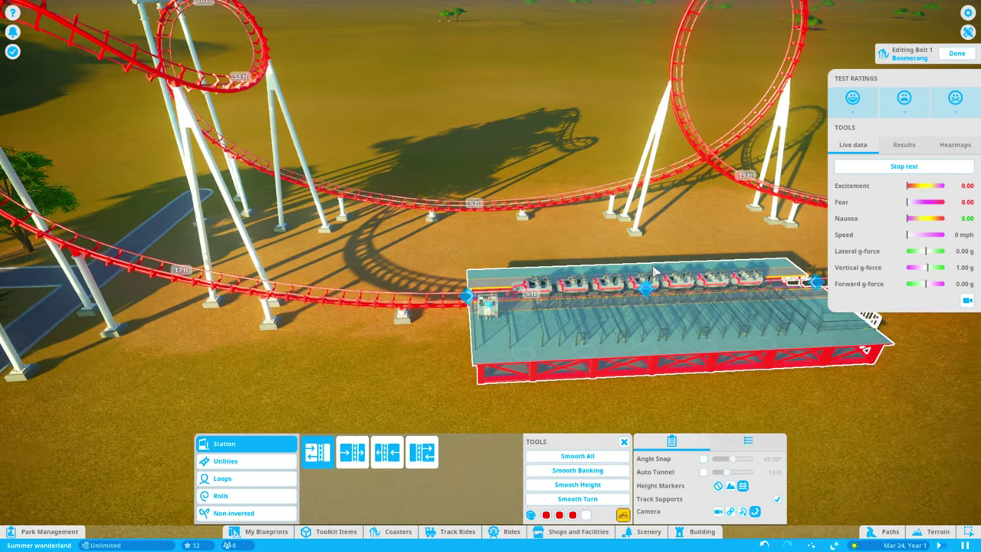
pyautogui.moveTo(536, 230); pyautogui.dragTo(575, 230)
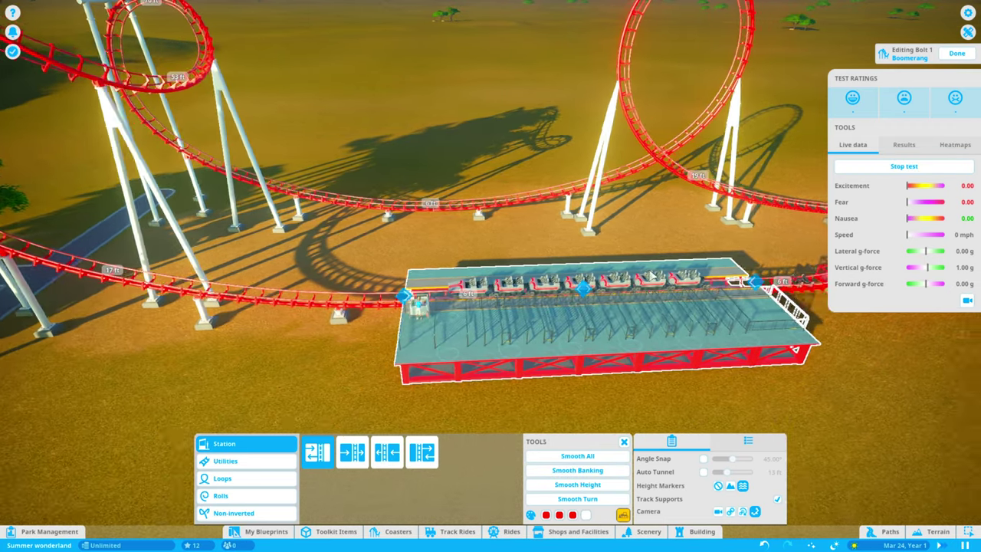
pyautogui.moveTo(537, 306); pyautogui.dragTo(619, 318)
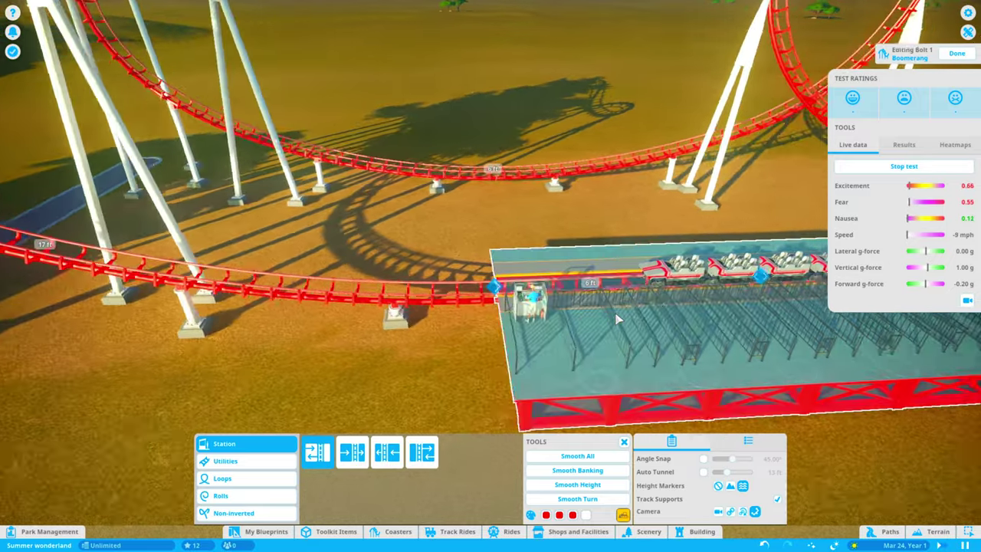
pyautogui.scroll(-5, 619, 318)
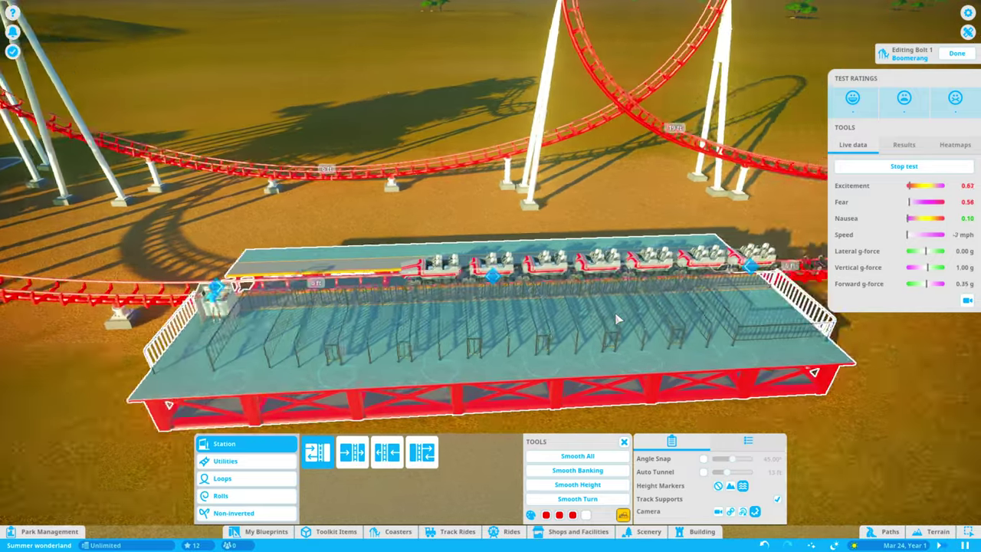
pyautogui.moveTo(619, 318); pyautogui.dragTo(380, 324)
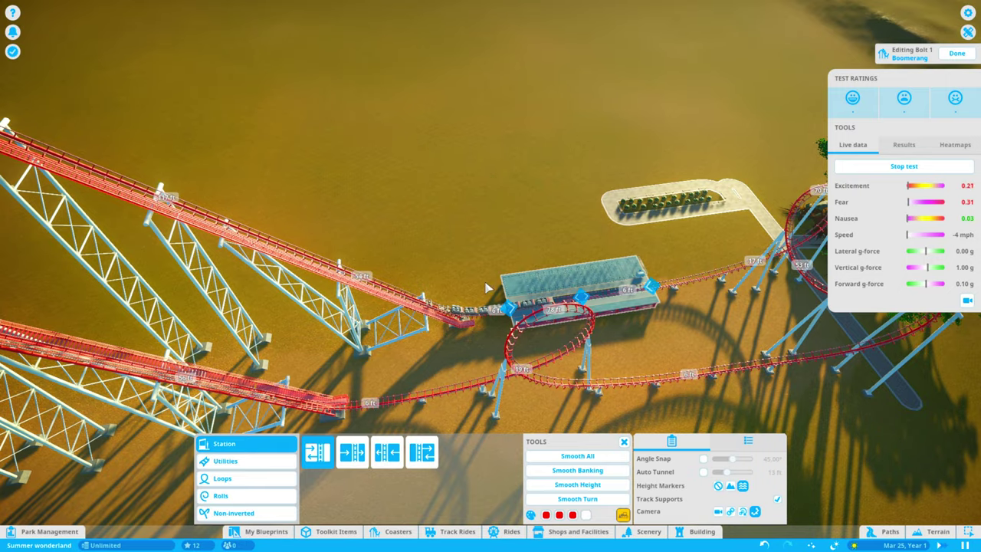
pyautogui.scroll(5, 491, 285)
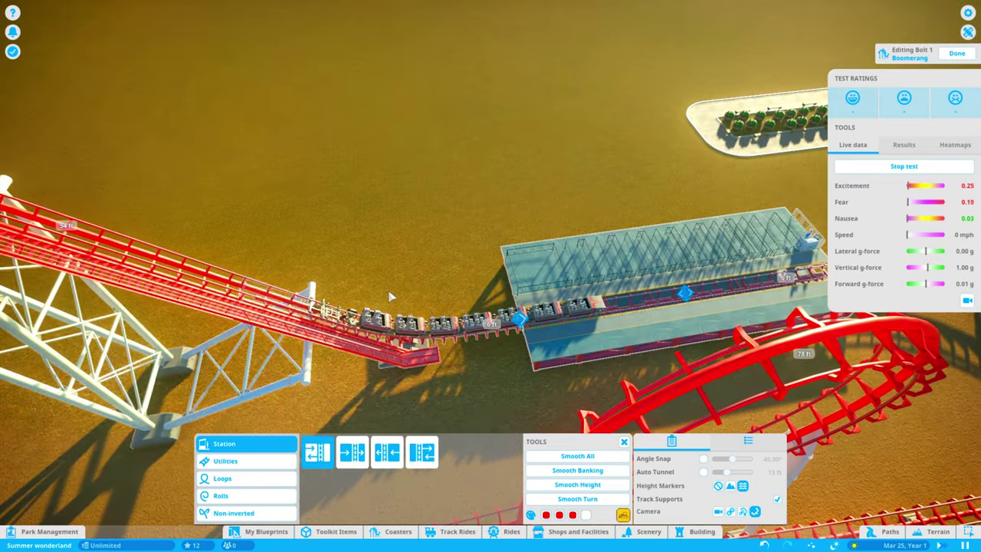
pyautogui.scroll(-5, 398, 298)
pyautogui.moveTo(397, 298); pyautogui.dragTo(398, 298)
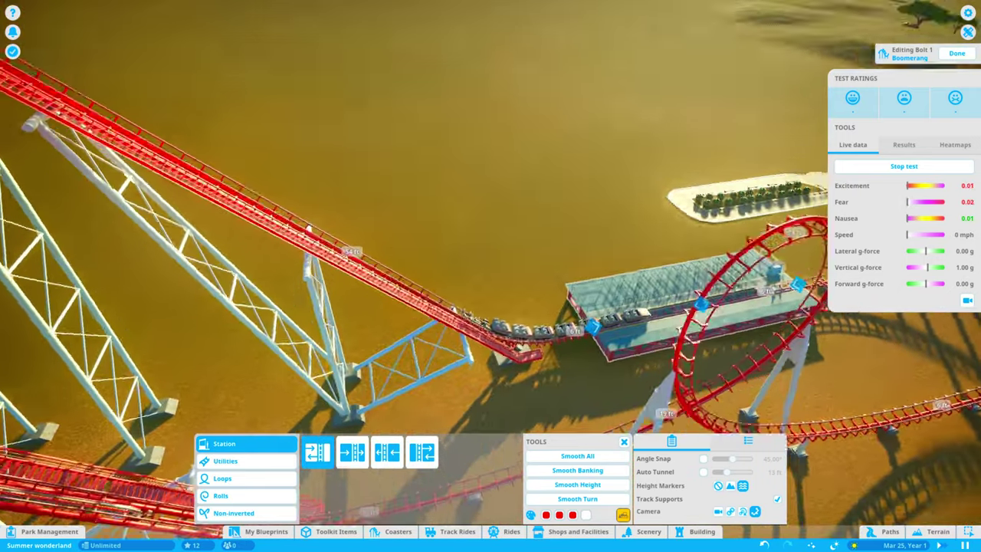
pyautogui.scroll(-6, 325, 333)
pyautogui.moveTo(325, 332); pyautogui.dragTo(325, 333)
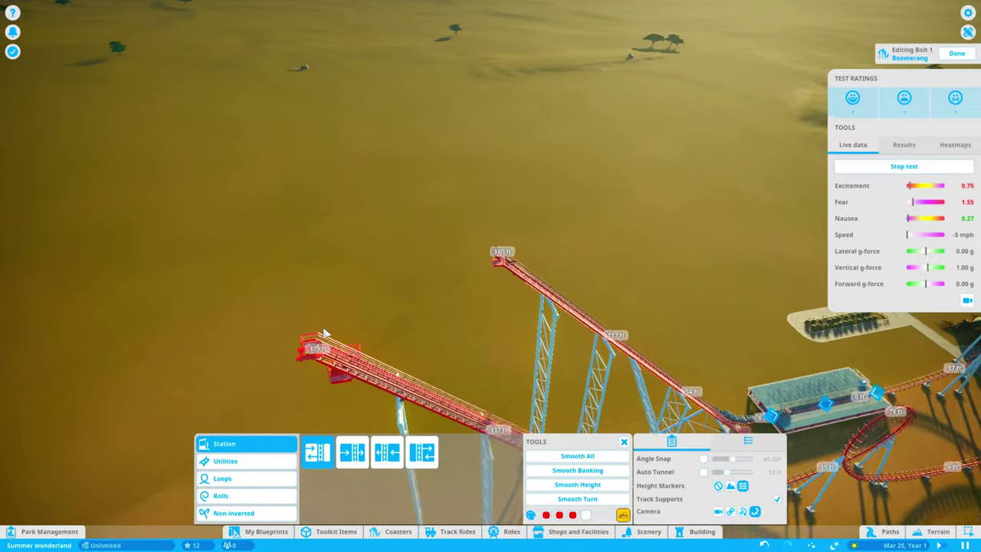
pyautogui.scroll(-5, 587, 287)
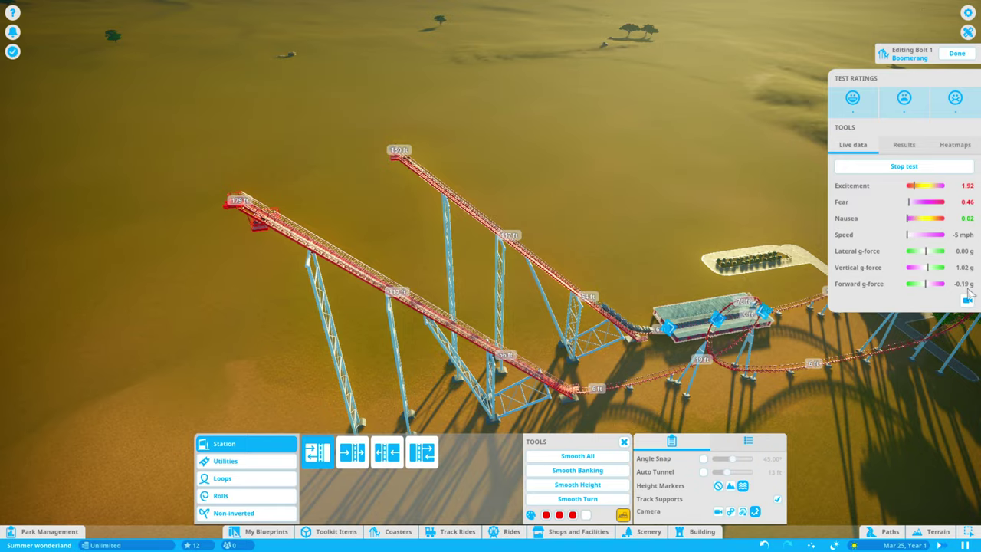
# Ride the test in Seat view to ratings 4.05/6.49/3.03, then reselect the station
pyautogui.click(967, 301)
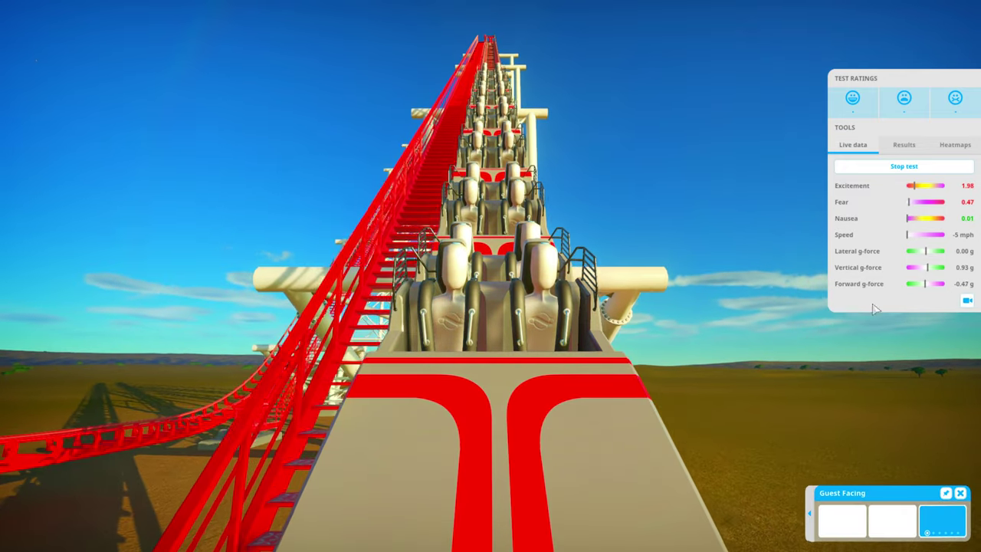
pyautogui.click(893, 521)
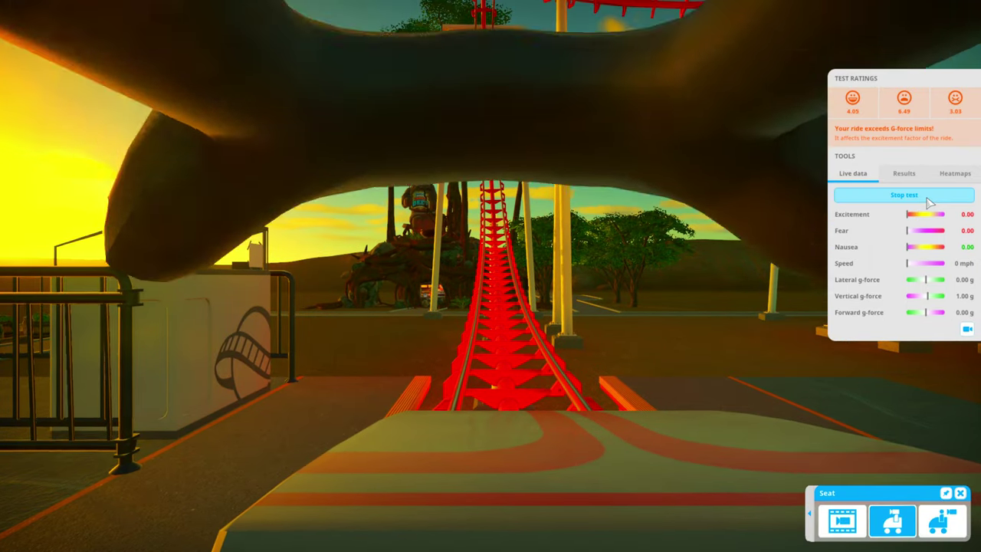
pyautogui.press('Escape')
pyautogui.click(705, 314)
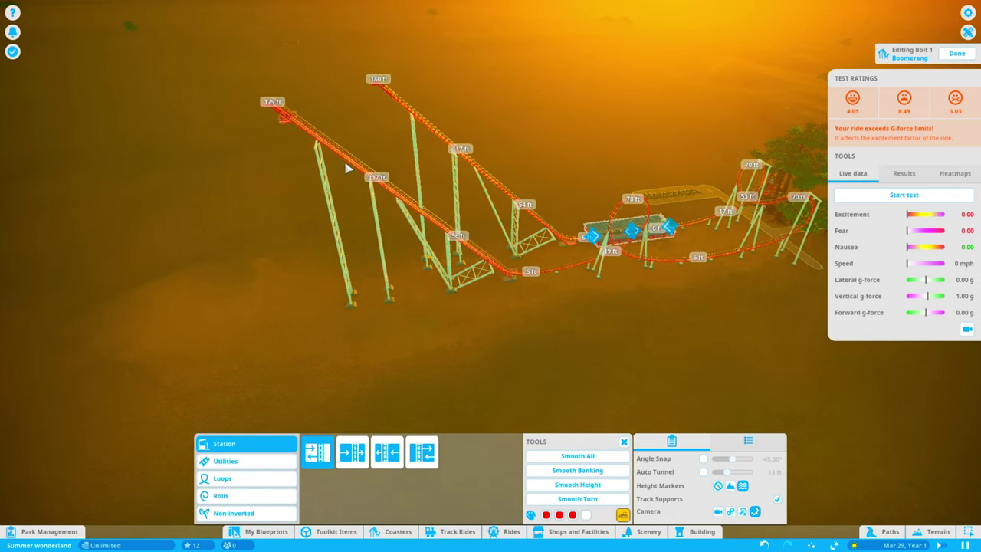
# Attach a roll piece to the open track end beside the large tree
pyautogui.click(283, 112)
pyautogui.moveTo(338, 192); pyautogui.dragTo(378, 328)
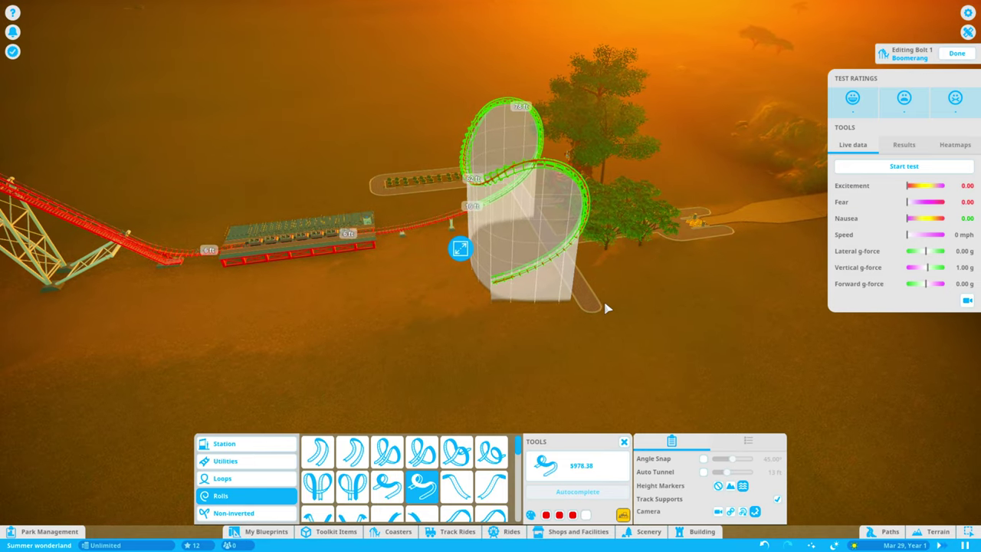
pyautogui.click(475, 226)
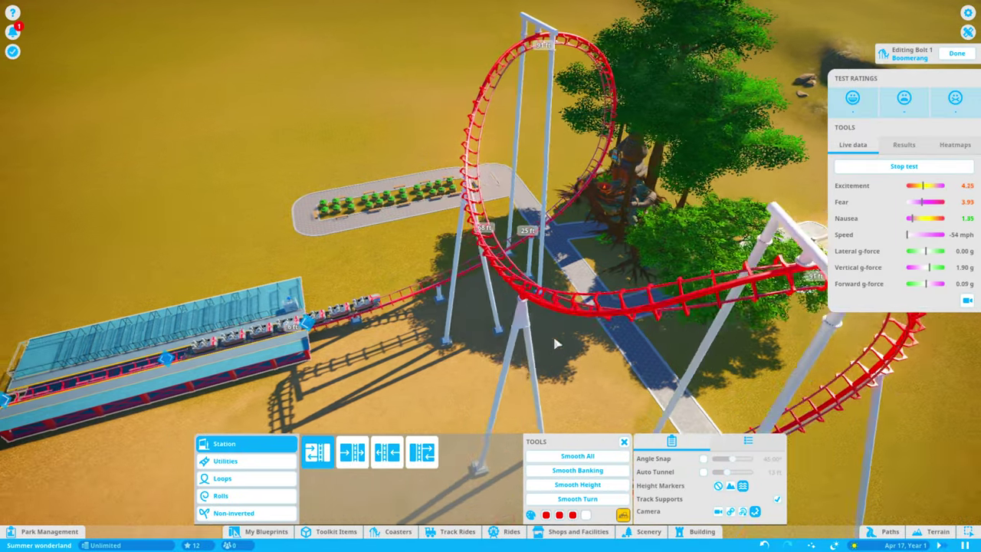
# Orbit, pan and zoom around the running coaster, station, loop and lift hill
pyautogui.moveTo(639, 393); pyautogui.dragTo(557, 331)
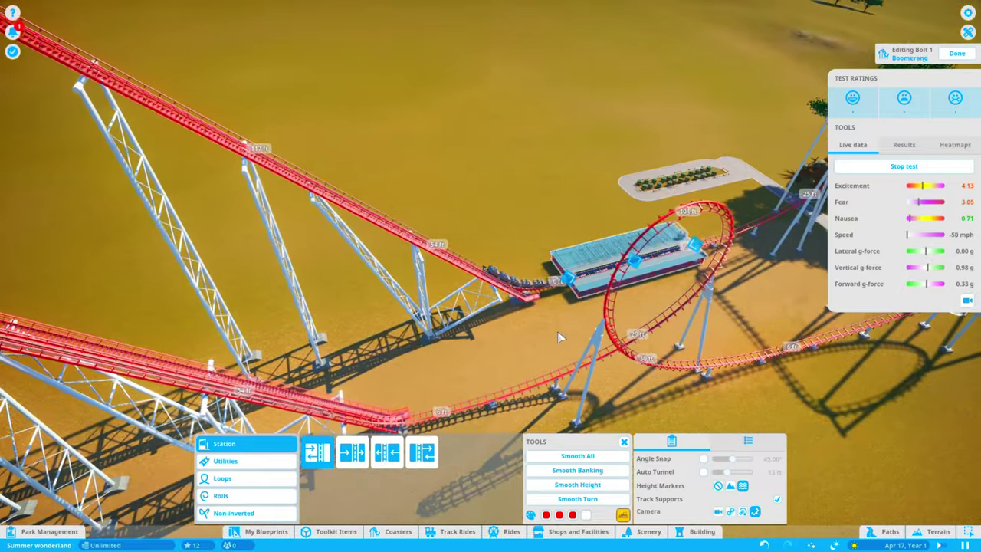
pyautogui.scroll(-5, 557, 331)
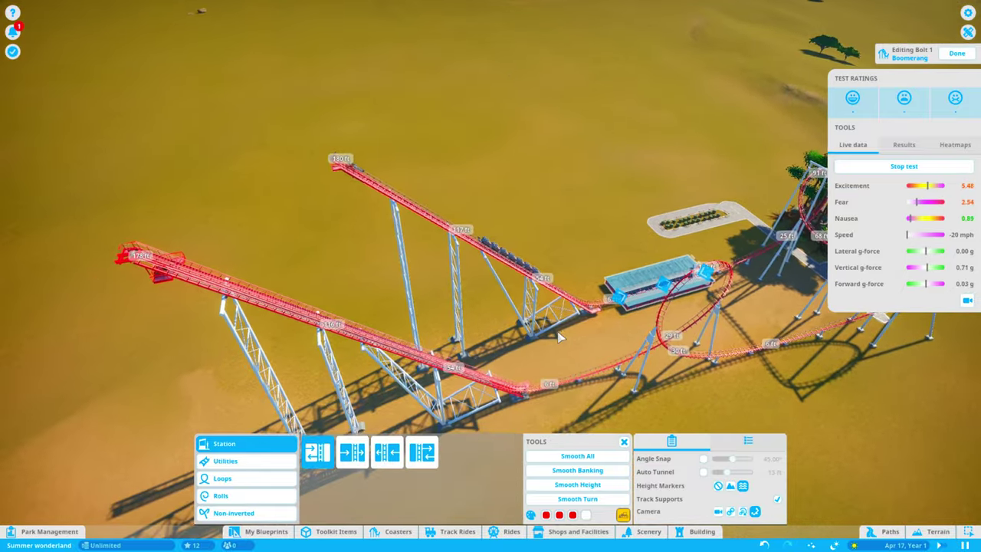
pyautogui.scroll(5, 560, 337)
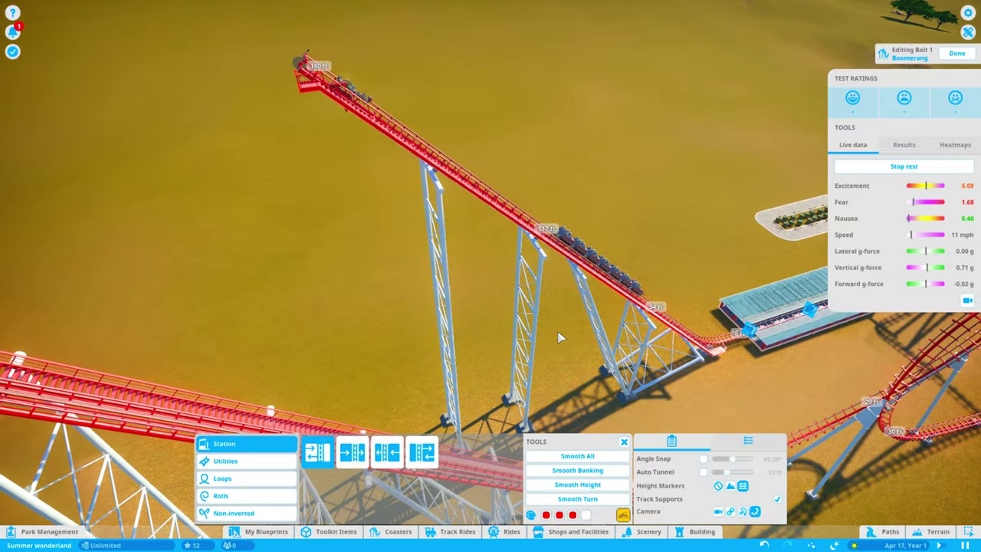
pyautogui.moveTo(560, 337); pyautogui.dragTo(927, 543)
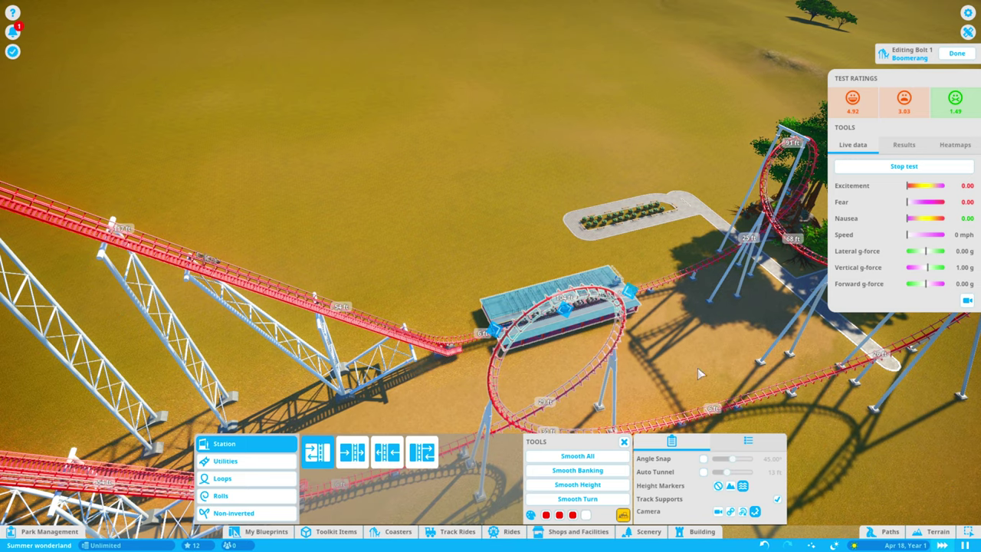
pyautogui.moveTo(928, 543); pyautogui.dragTo(964, 544)
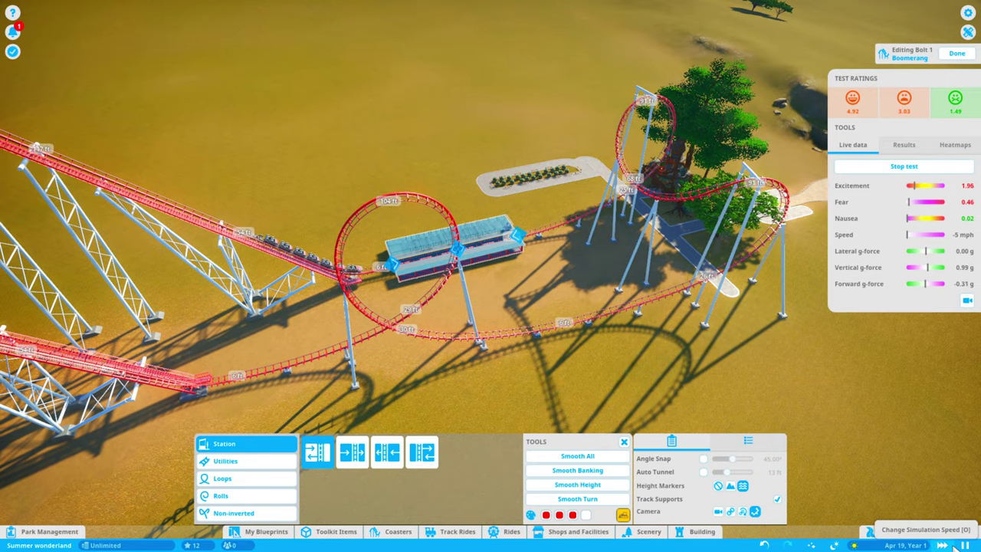
pyautogui.scroll(3, 498, 288)
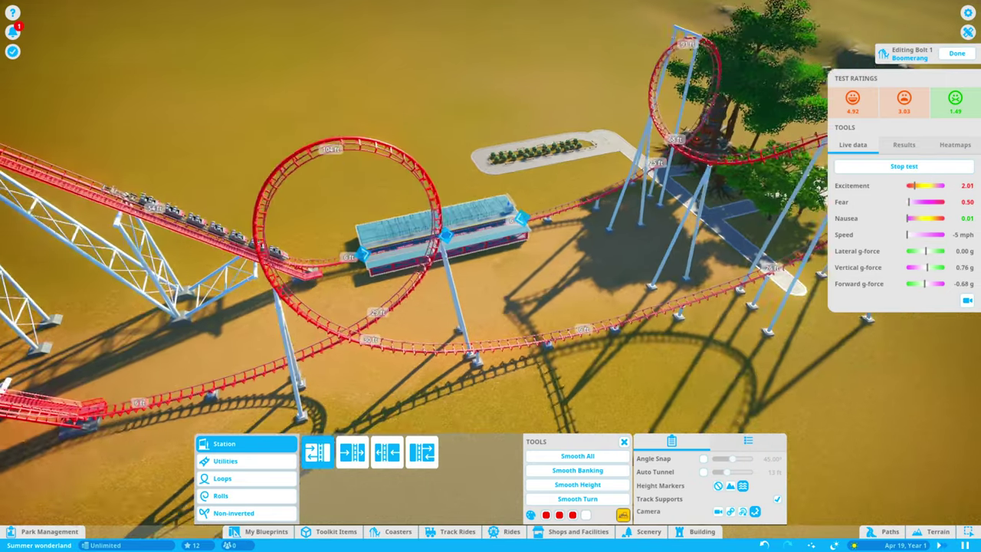
pyautogui.scroll(-3, 503, 288)
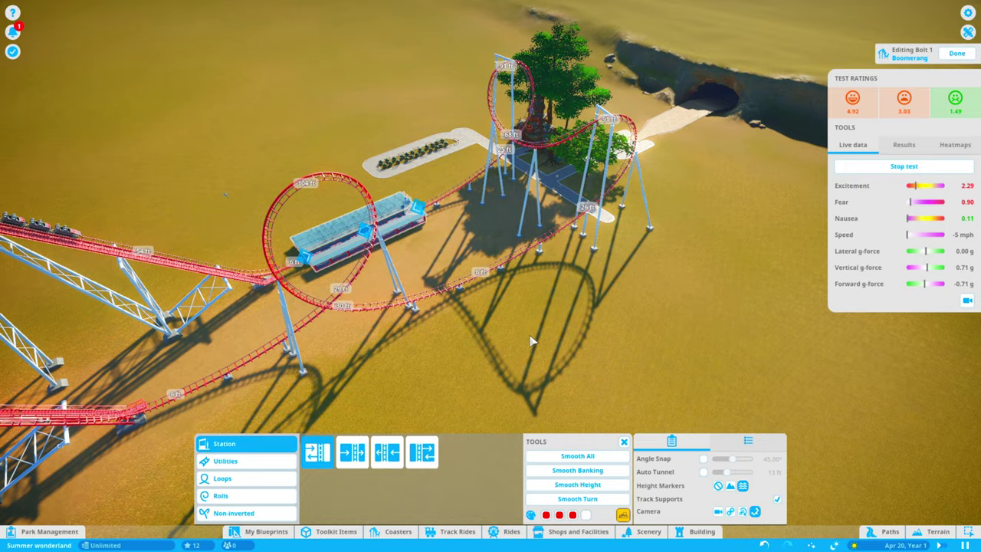
pyautogui.scroll(4, 529, 337)
pyautogui.press('w')
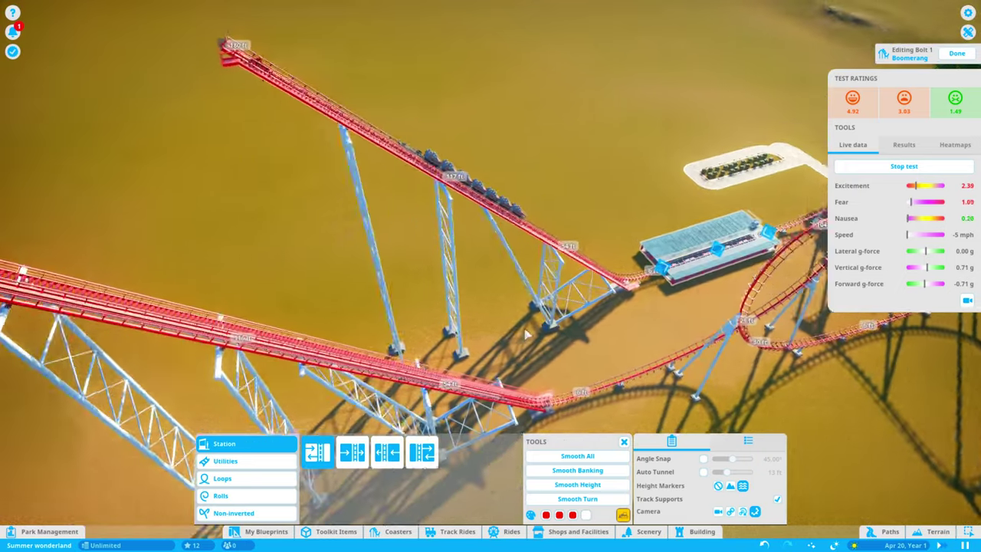
pyautogui.scroll(-5, 524, 331)
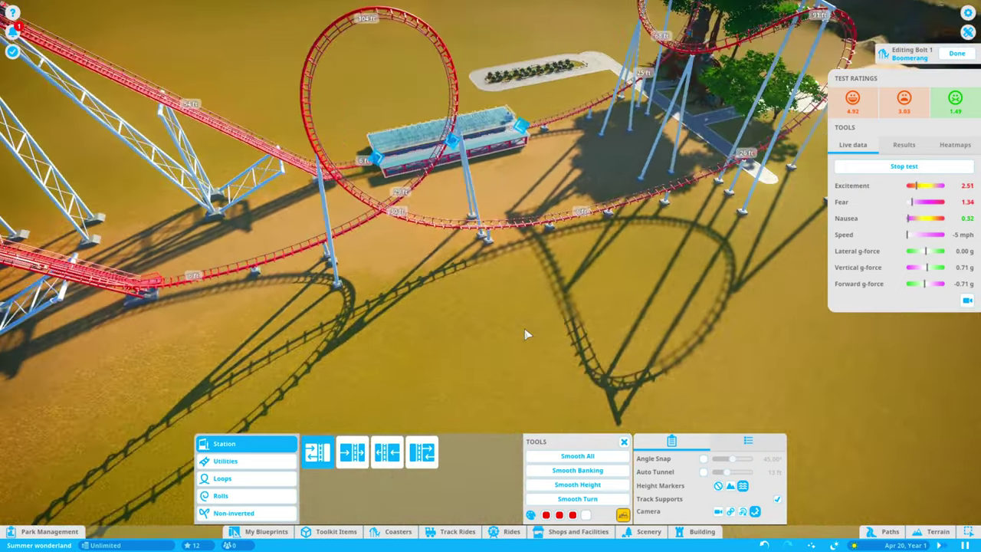
pyautogui.middleClick(524, 331)
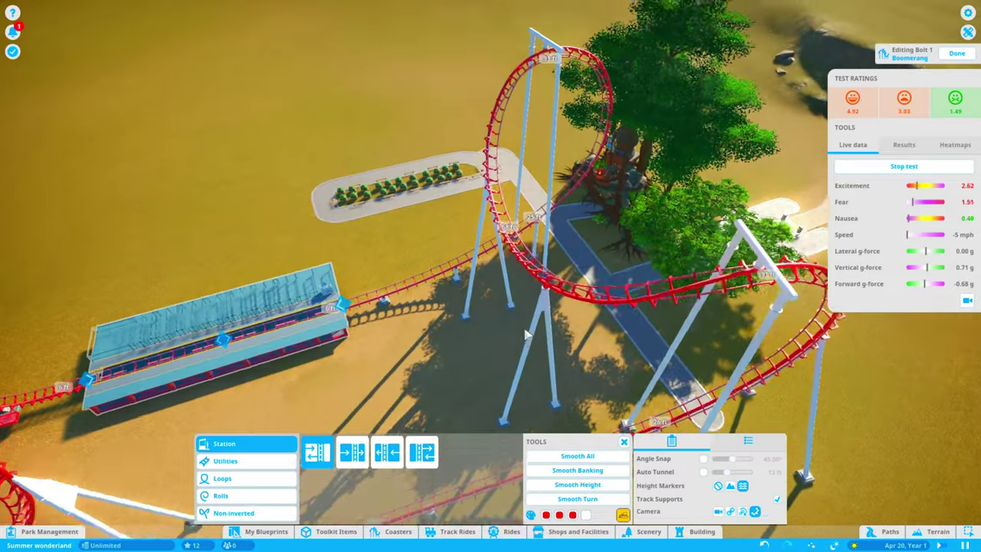
pyautogui.scroll(-5, 527, 334)
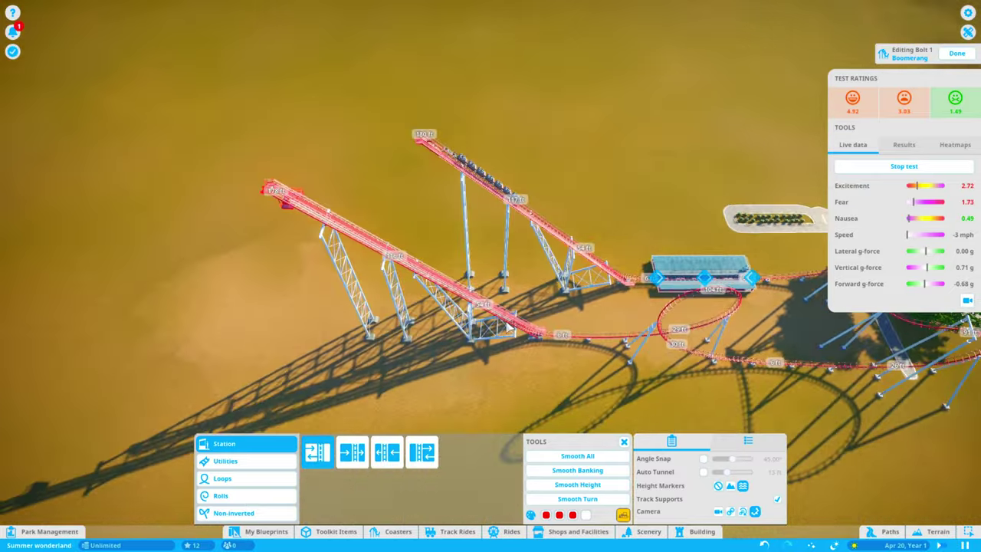
pyautogui.scroll(6, 512, 323)
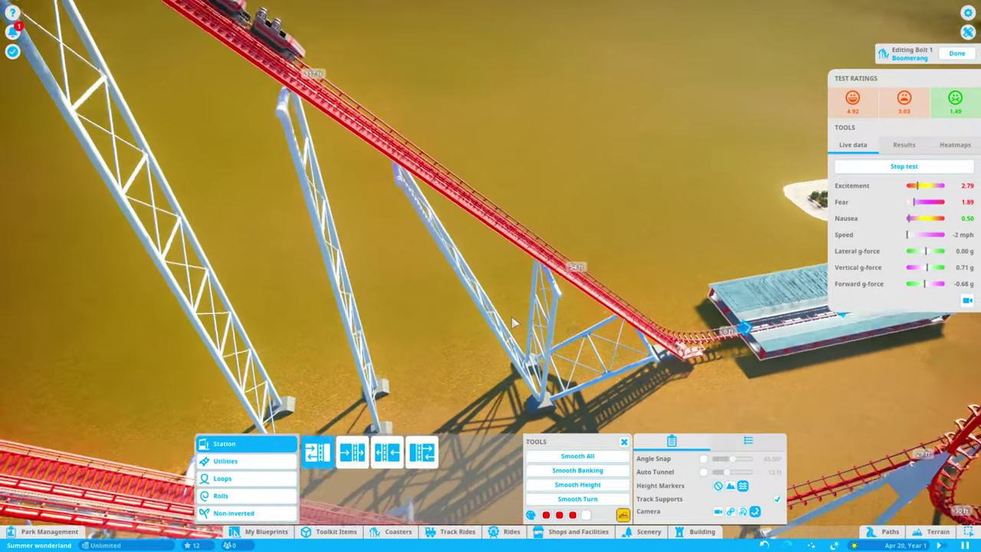
pyautogui.scroll(-4, 512, 323)
pyautogui.middleClick(537, 337)
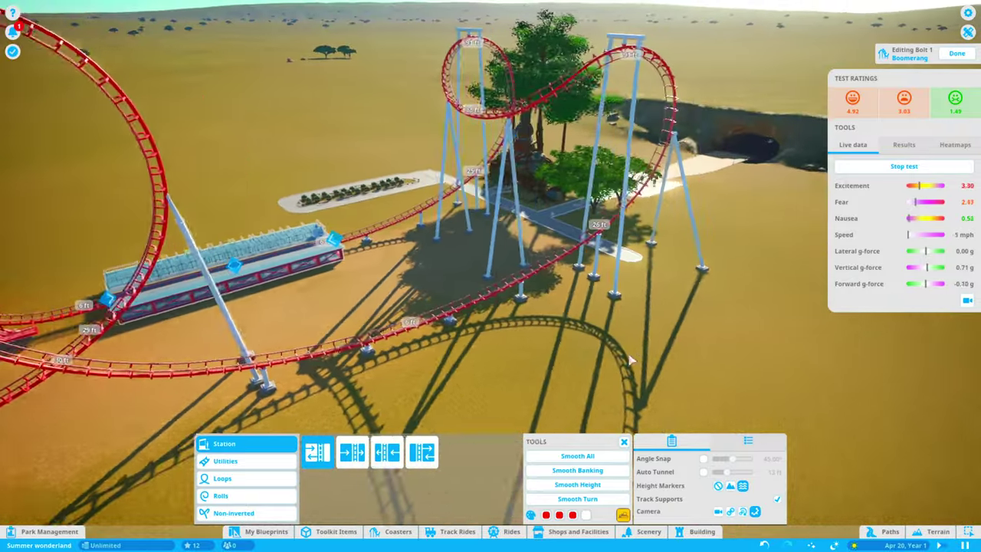
pyautogui.moveTo(630, 359)
pyautogui.mouseDown()
pyautogui.moveTo(491, 307)
pyautogui.moveTo(536, 230)
pyautogui.mouseUp()
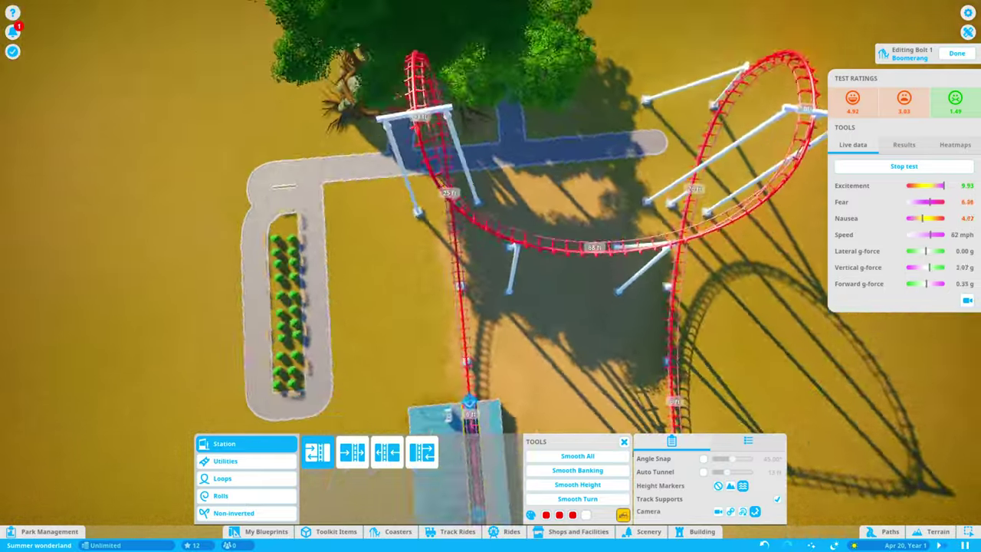
pyautogui.moveTo(490, 276); pyautogui.dragTo(537, 230)
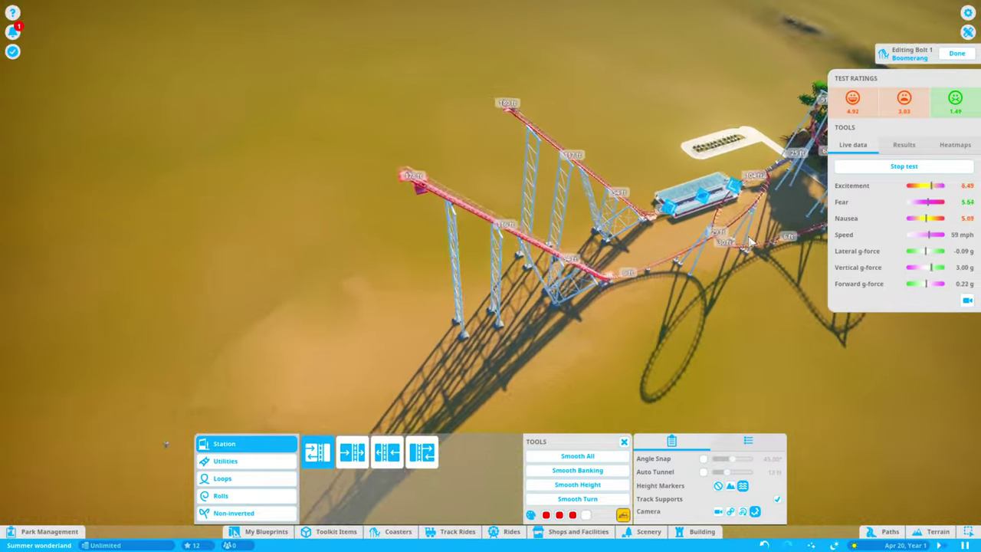
pyautogui.moveTo(491, 276); pyautogui.dragTo(537, 230)
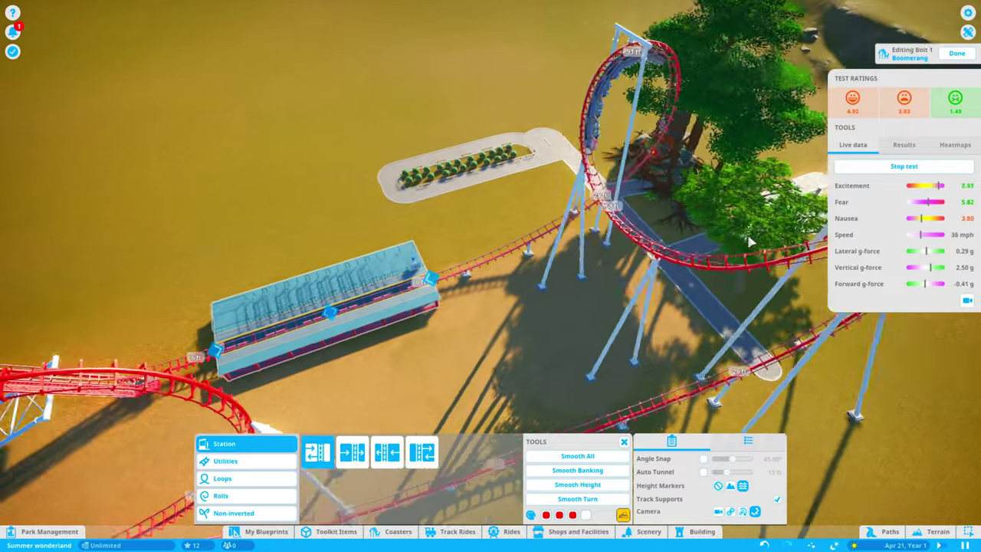
pyautogui.moveTo(751, 239); pyautogui.dragTo(537, 306)
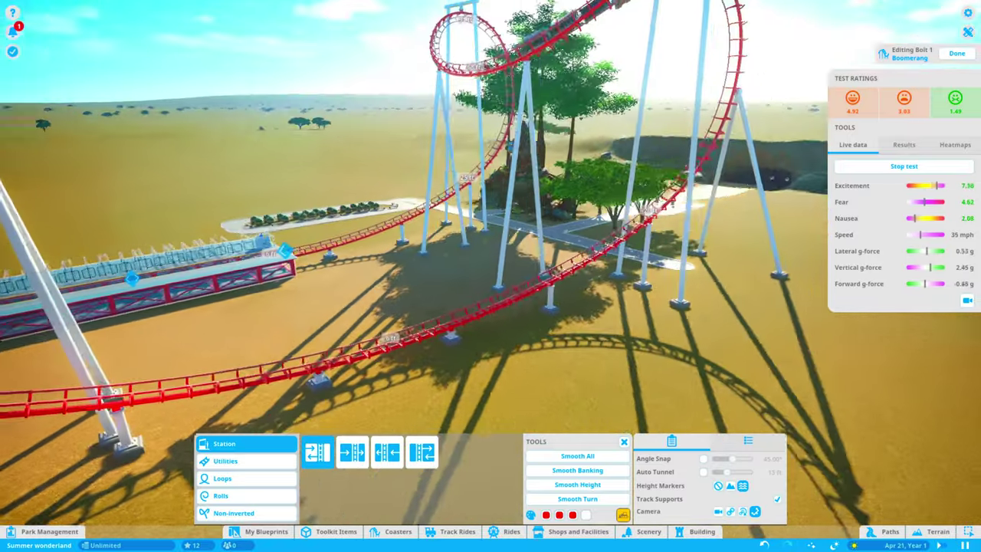
pyautogui.moveTo(690, 229); pyautogui.dragTo(730, 278)
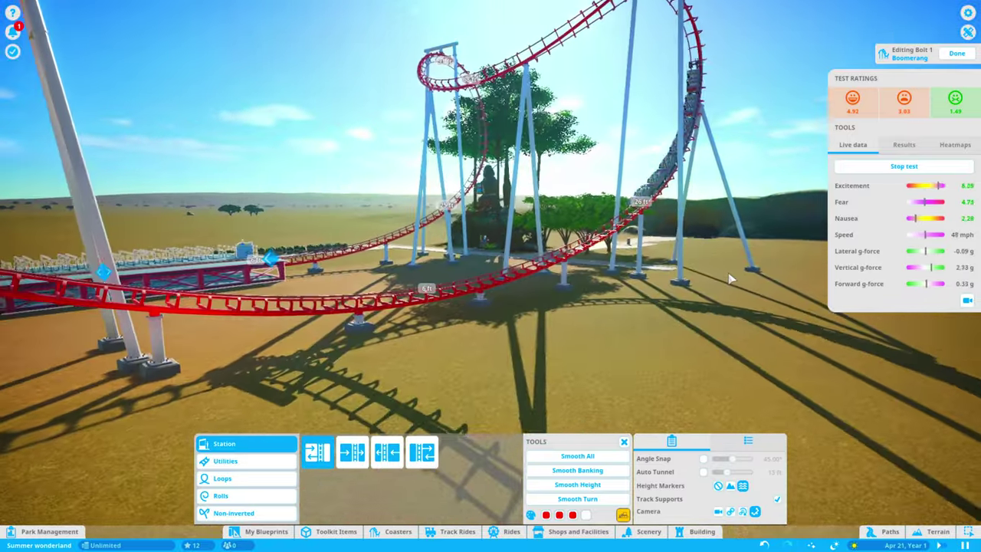